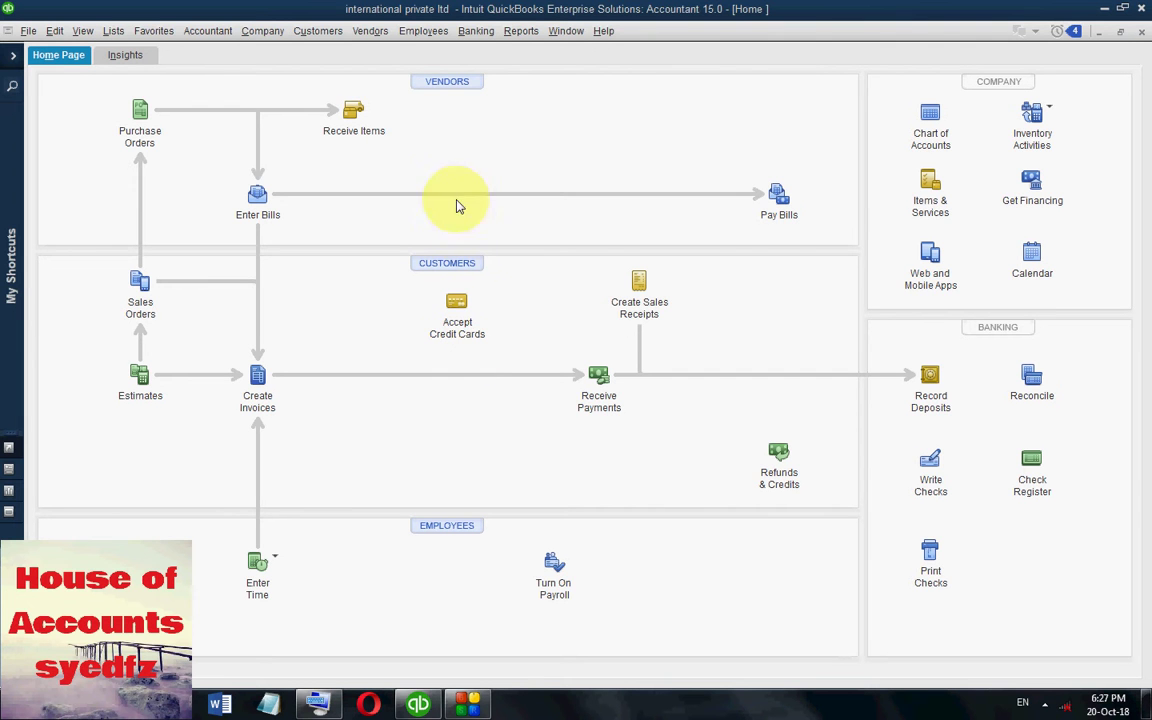
- Start a vendor credit for A & co and assign it the class ware house dept
{"action": "left_click", "coordinate": [371, 31]}
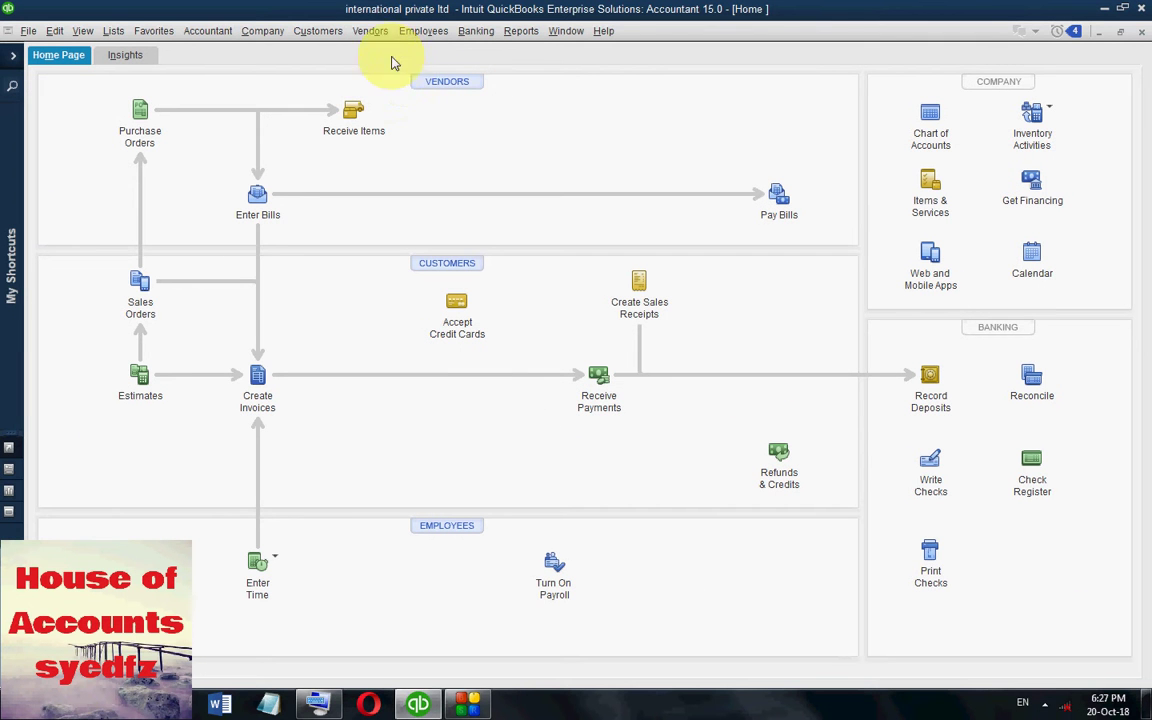
{"action": "left_click", "coordinate": [508, 62]}
{"action": "left_click", "coordinate": [385, 76]}
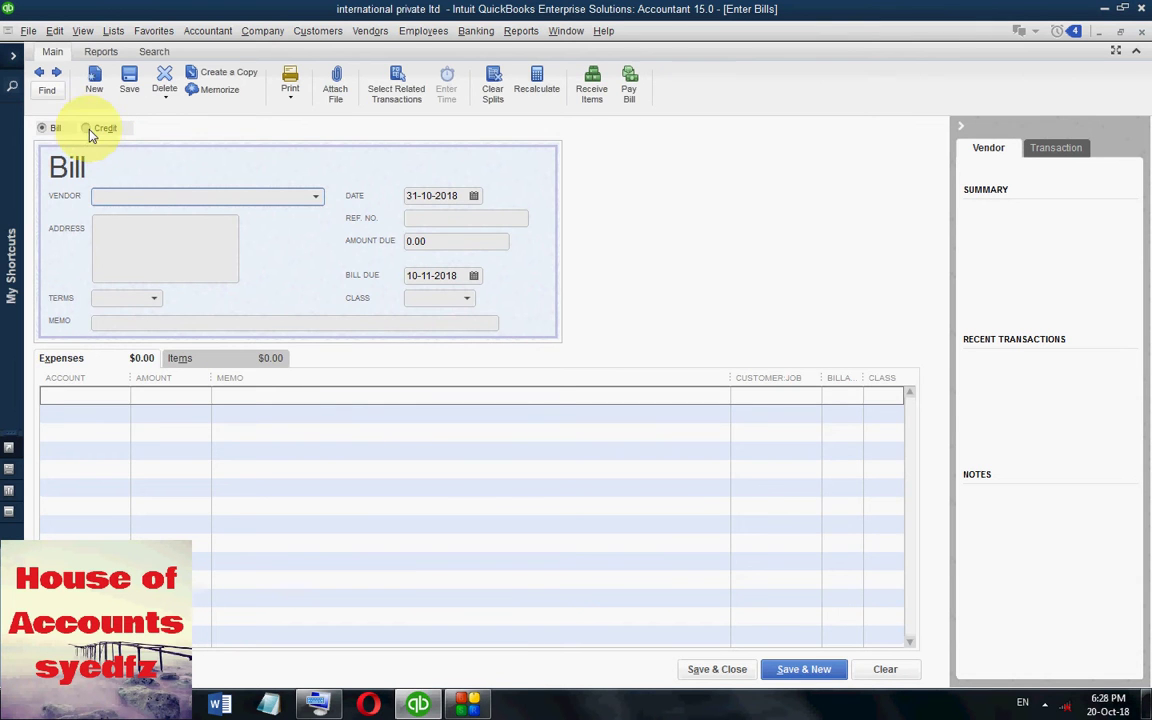
{"action": "left_click", "coordinate": [88, 131]}
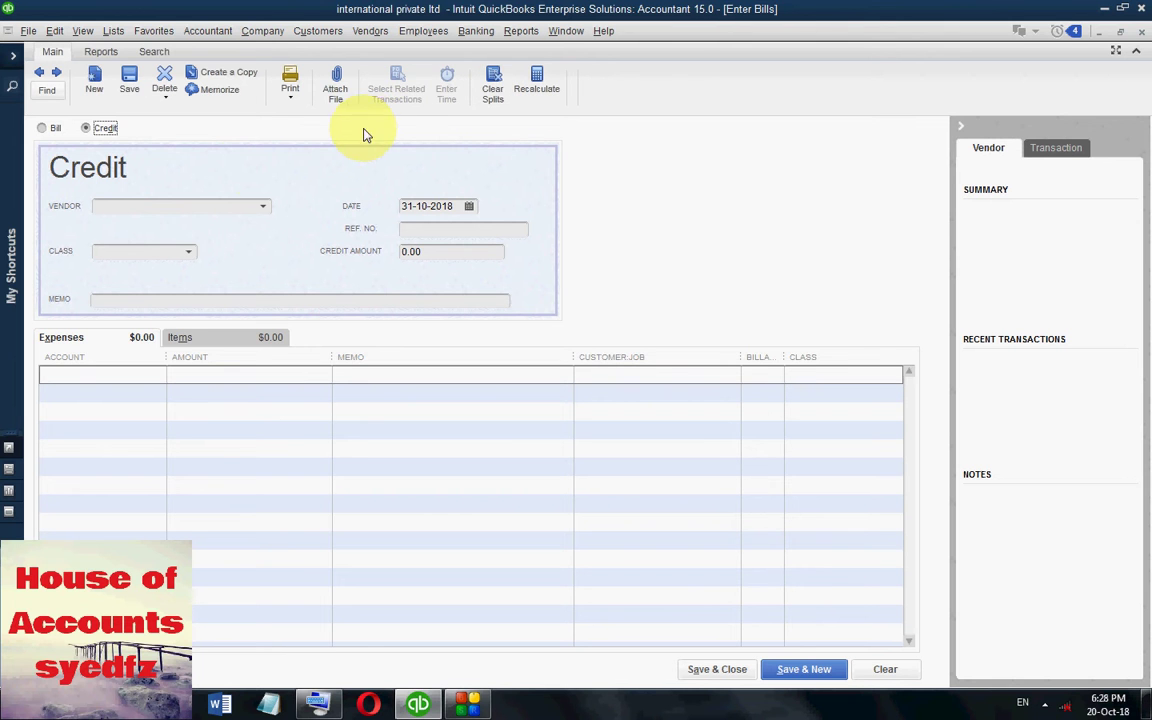
{"action": "left_click", "coordinate": [263, 208]}
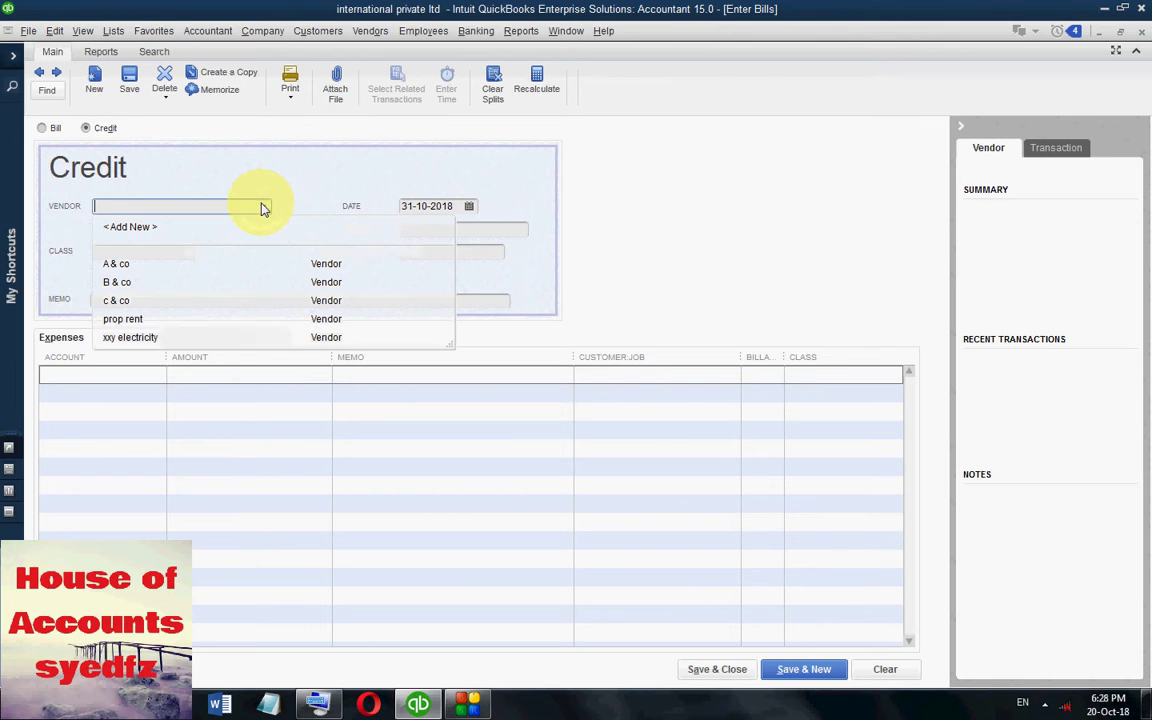
{"action": "left_click", "coordinate": [134, 263]}
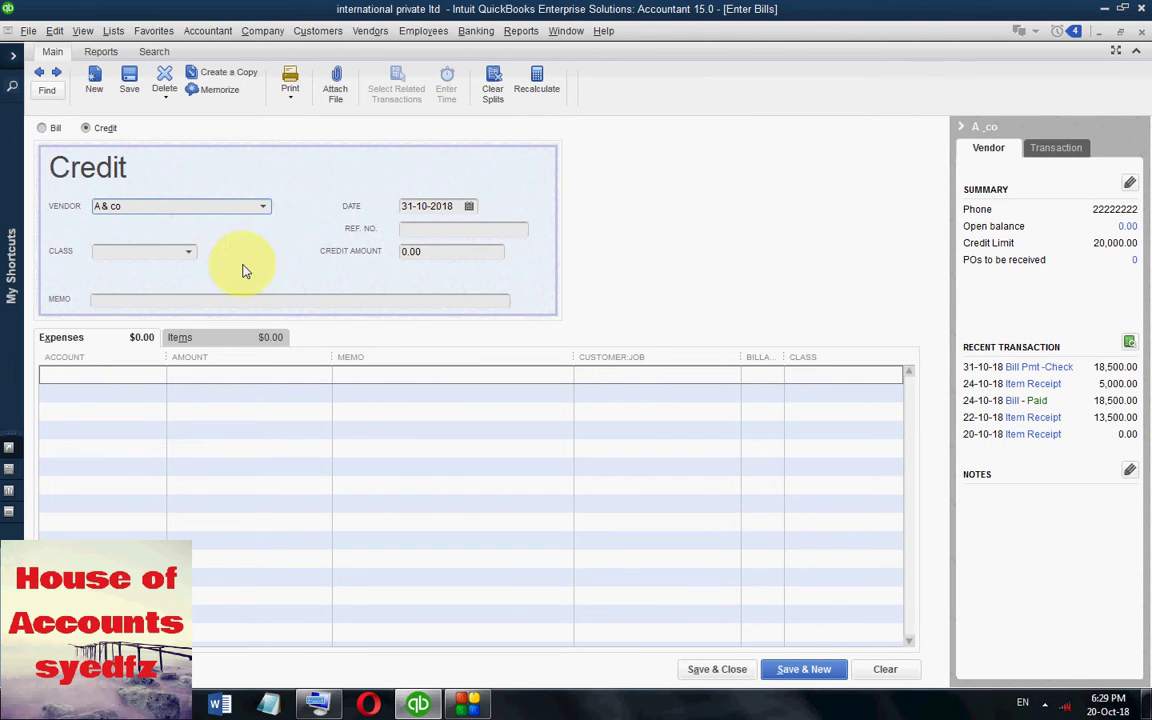
{"action": "left_click", "coordinate": [189, 254]}
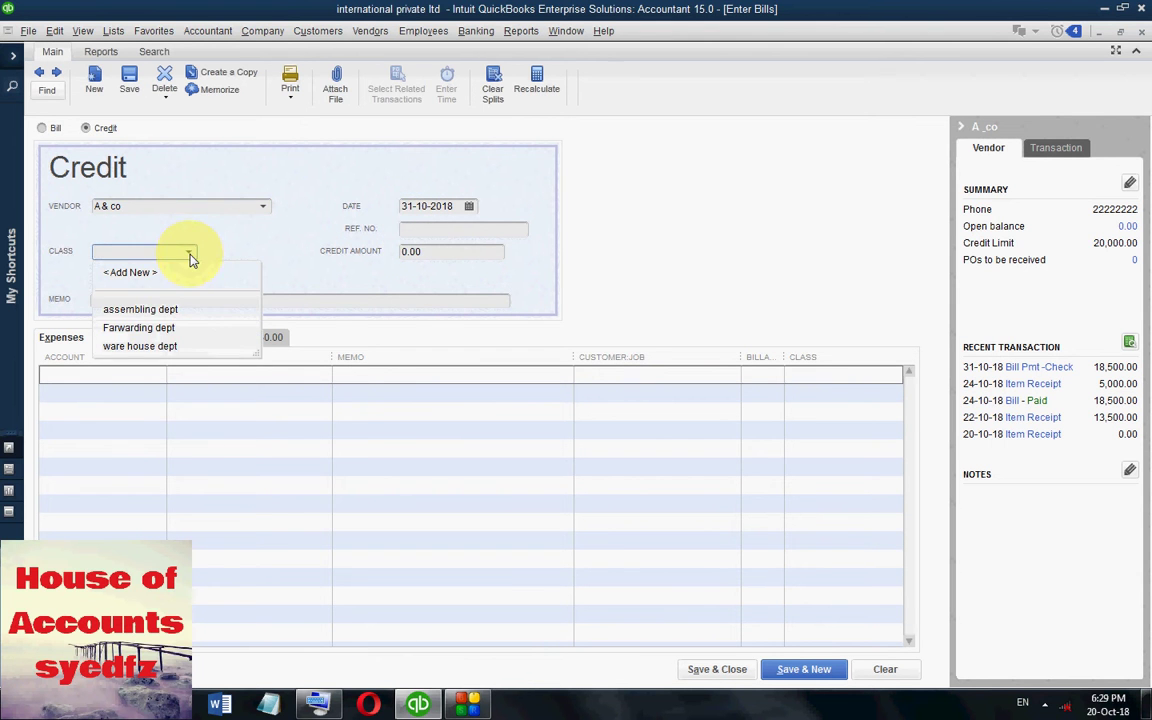
{"action": "left_click", "coordinate": [176, 345]}
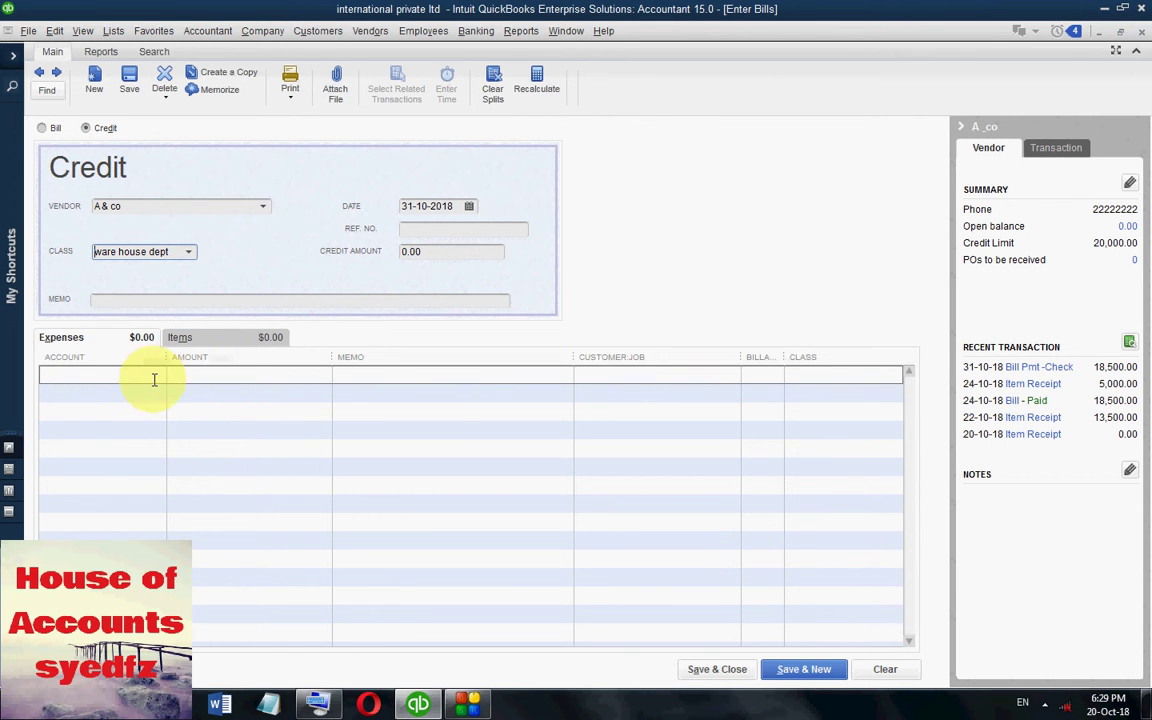
{"action": "left_click", "coordinate": [146, 380]}
{"action": "left_click", "coordinate": [157, 378]}
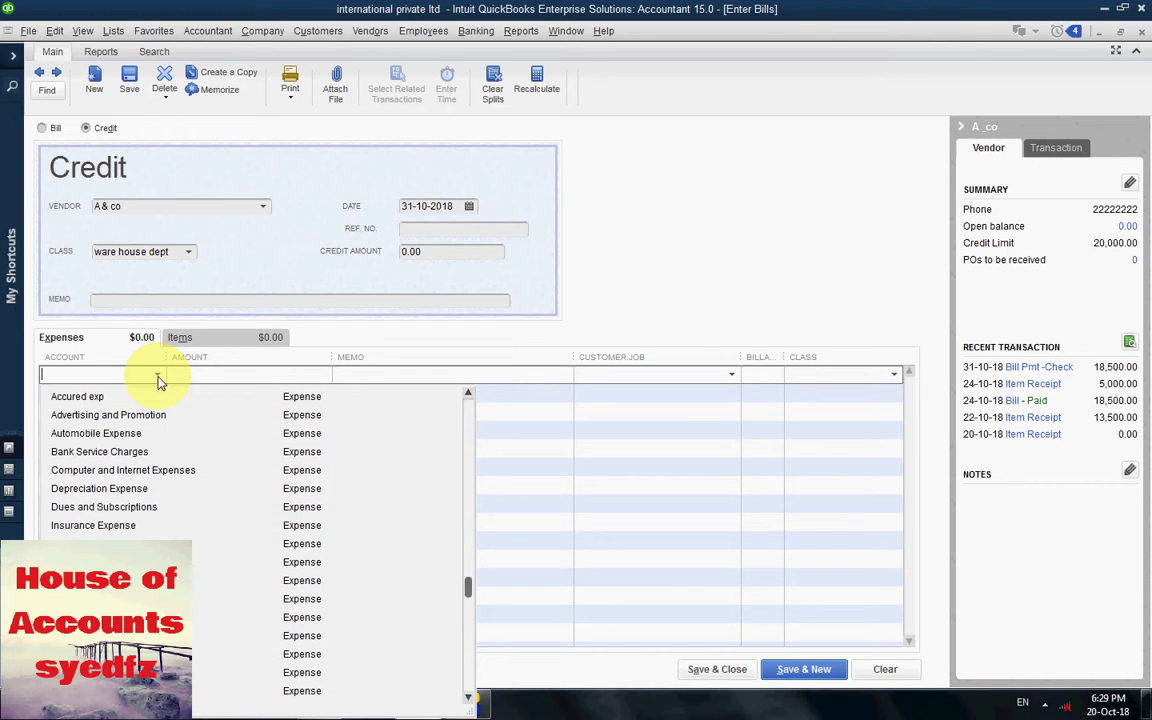
{"action": "left_click", "coordinate": [157, 378]}
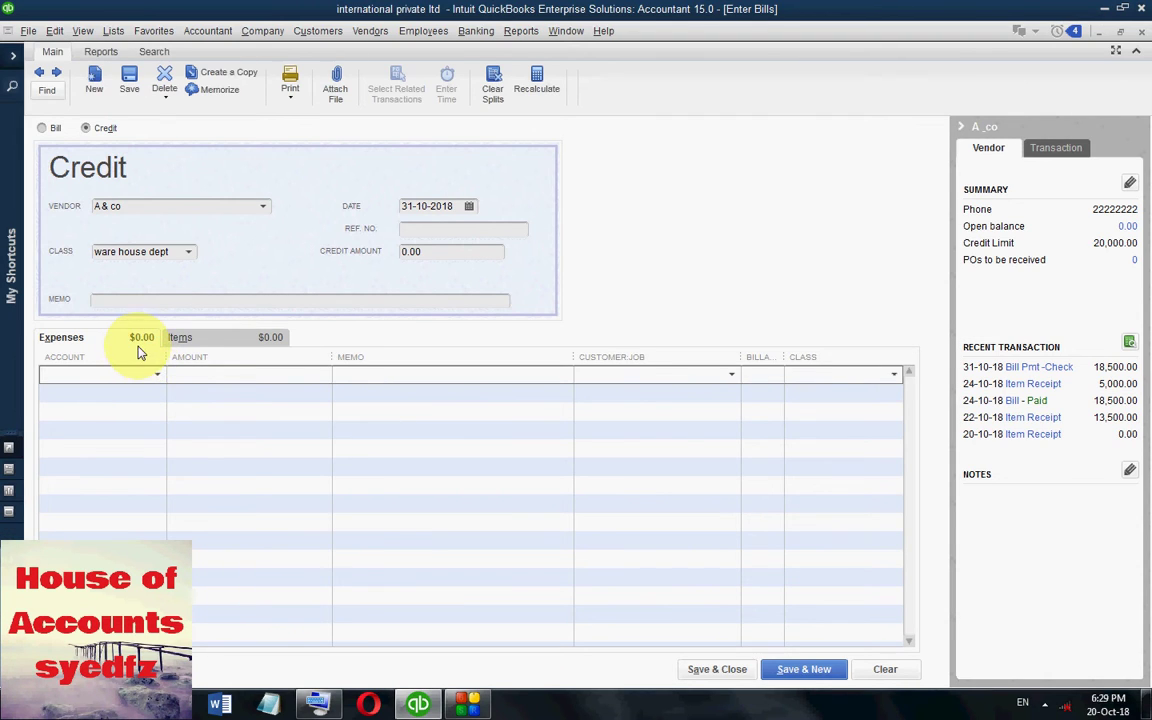
- Add the raw material item keyboard to the credit's item lines with a quantity of 5
{"action": "left_click", "coordinate": [201, 345]}
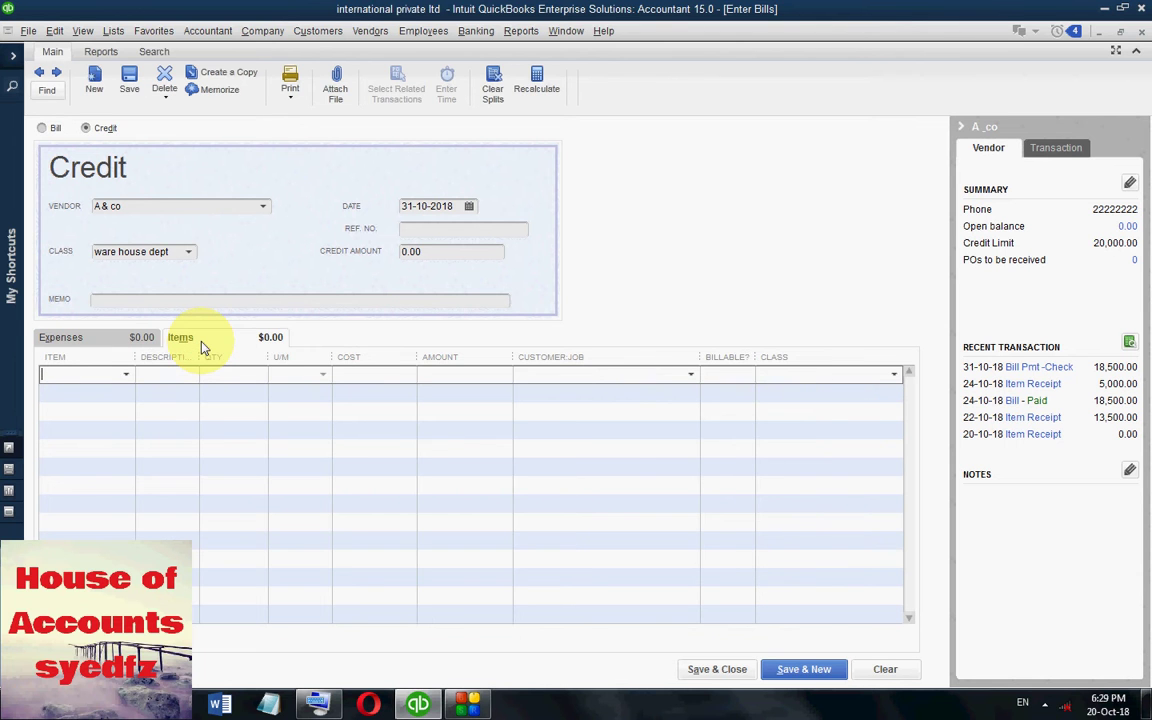
{"action": "left_click", "coordinate": [126, 376]}
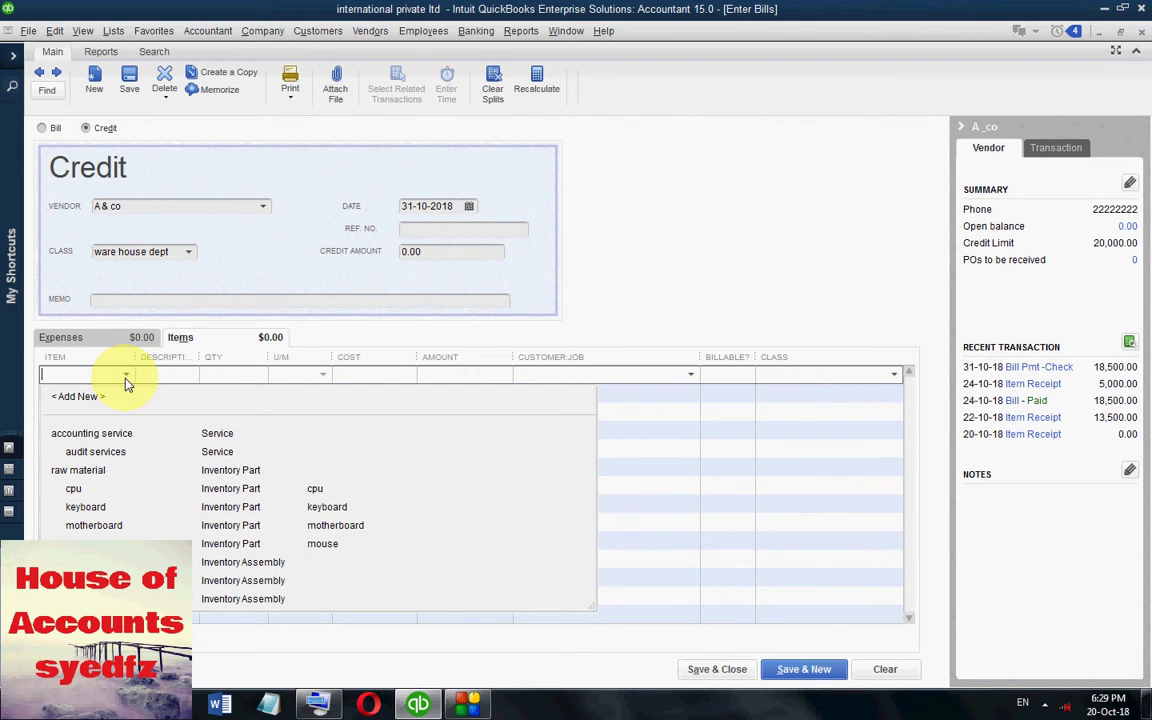
{"action": "left_click", "coordinate": [228, 506]}
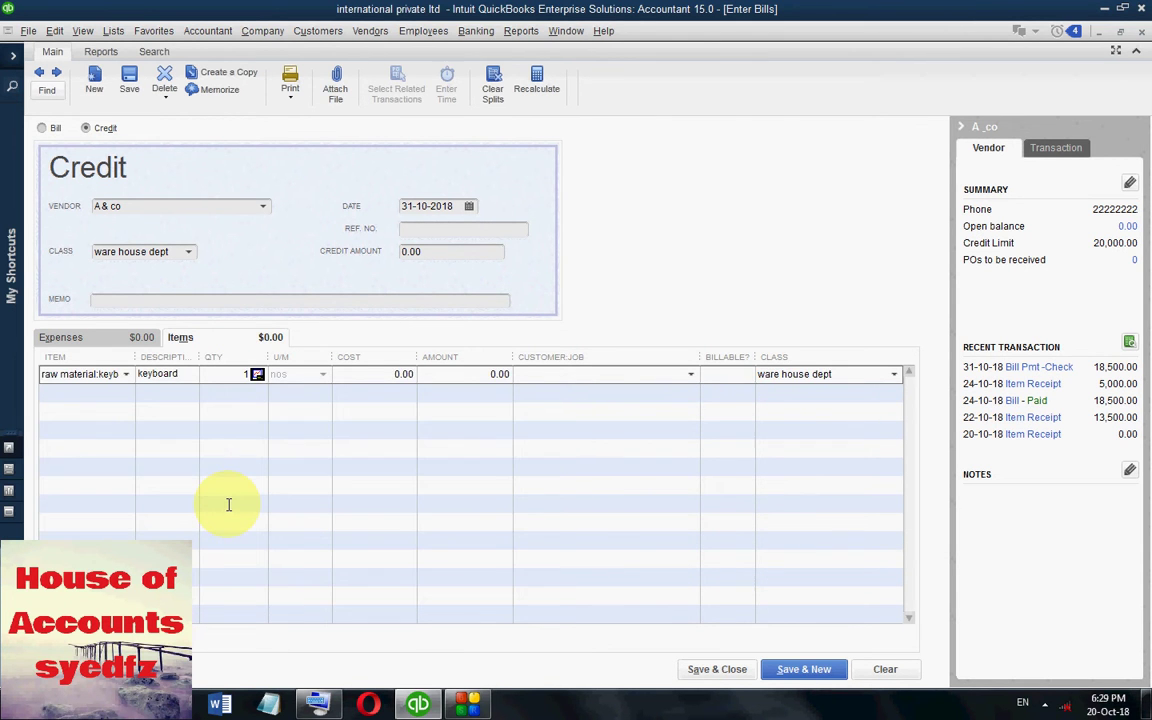
{"action": "left_click", "coordinate": [250, 374]}
{"action": "type", "text": "5"}
{"action": "left_click", "coordinate": [332, 398]}
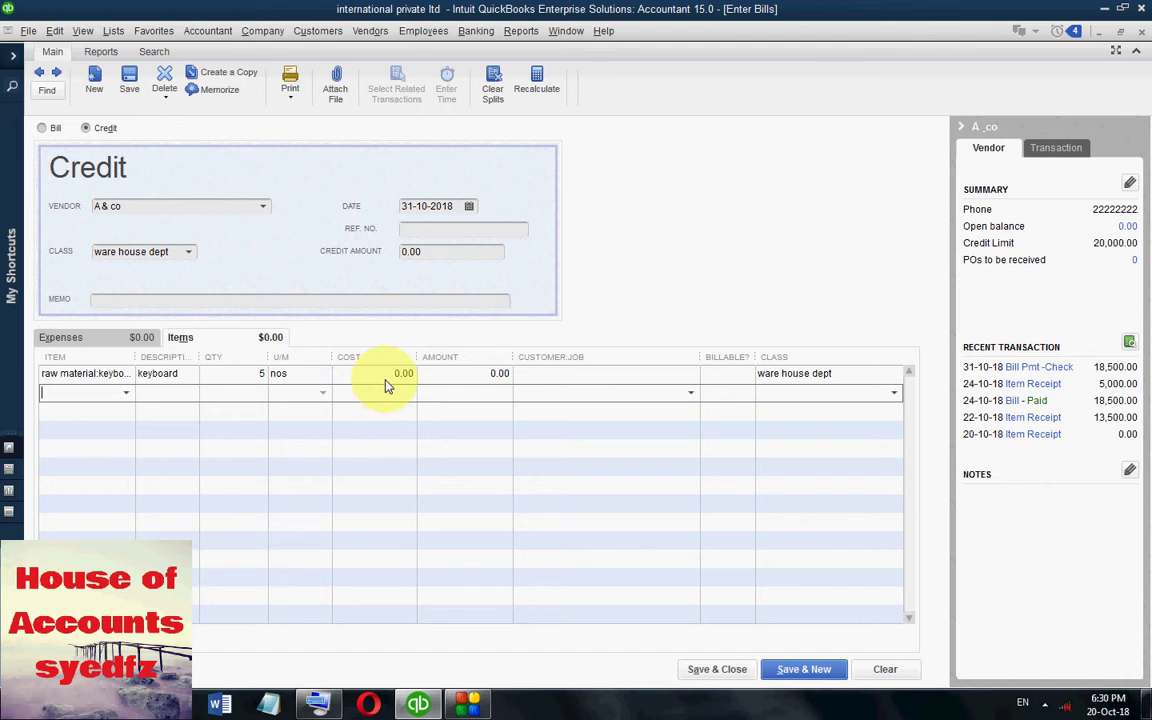
- Set the keyboard line's amount to 50.00 without updating the cost in the item record
{"action": "left_click", "coordinate": [475, 369]}
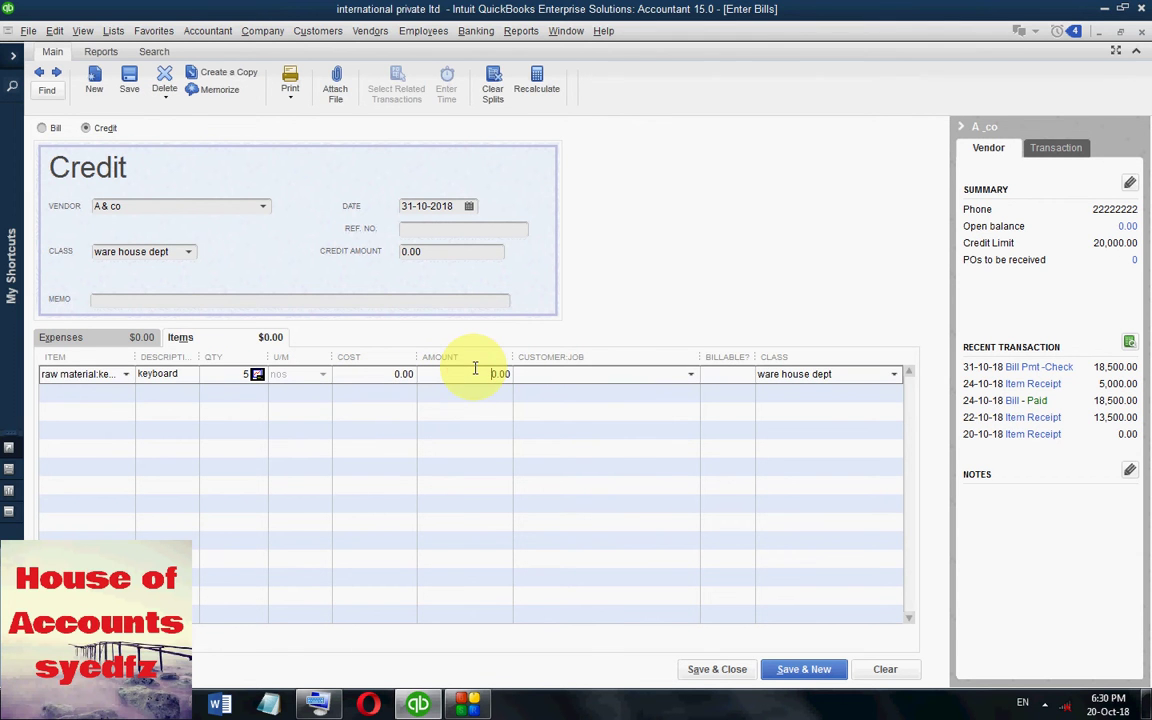
{"action": "type", "text": "50"}
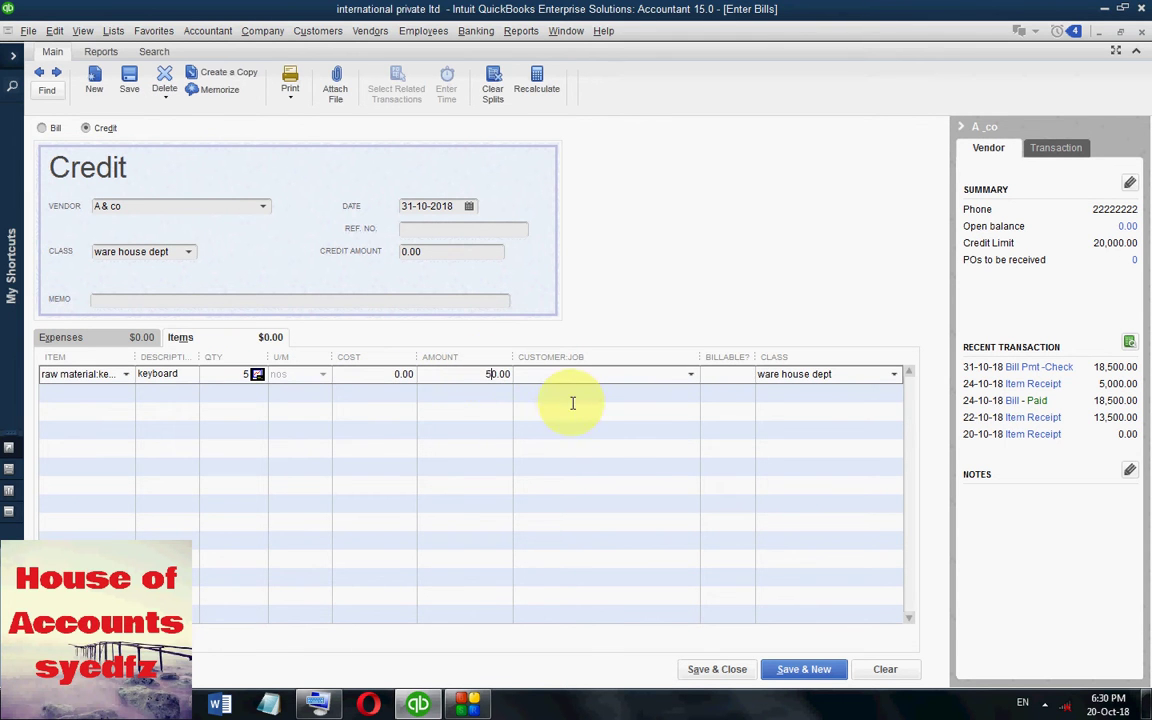
{"action": "left_click", "coordinate": [498, 425]}
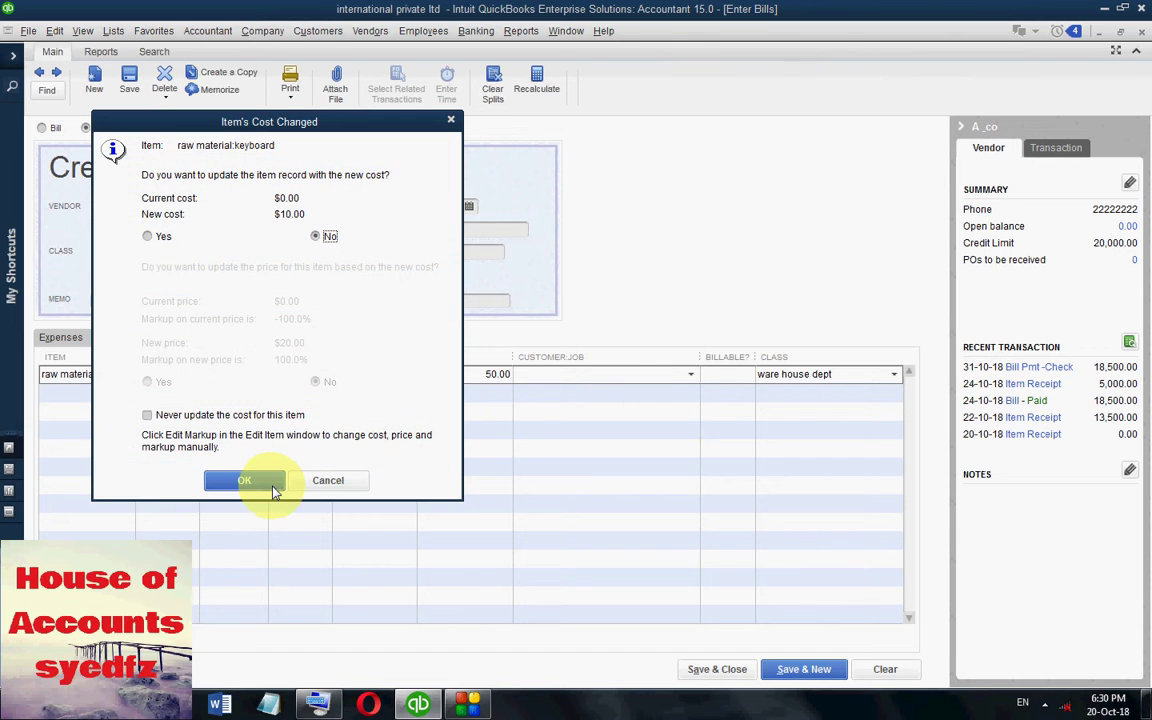
{"action": "left_click", "coordinate": [262, 476]}
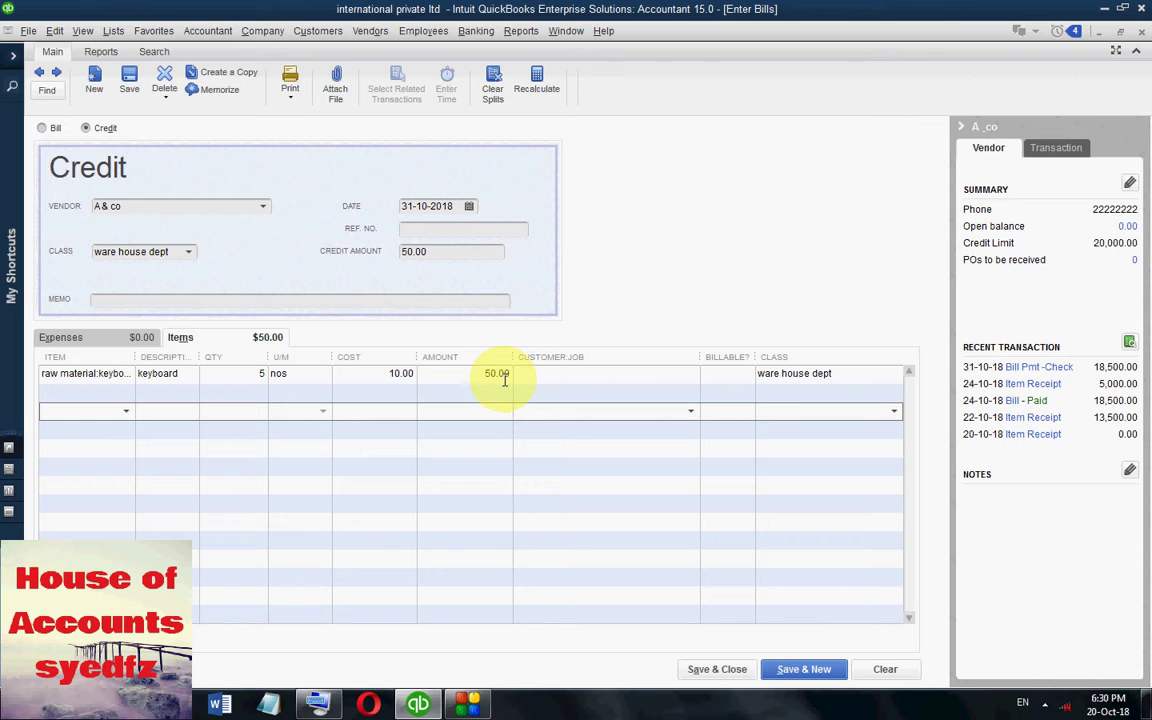
- Set the keyboard line's unit cost to 50.00 without updating the item record, and save and close the vendor credit
{"action": "left_click", "coordinate": [390, 374]}
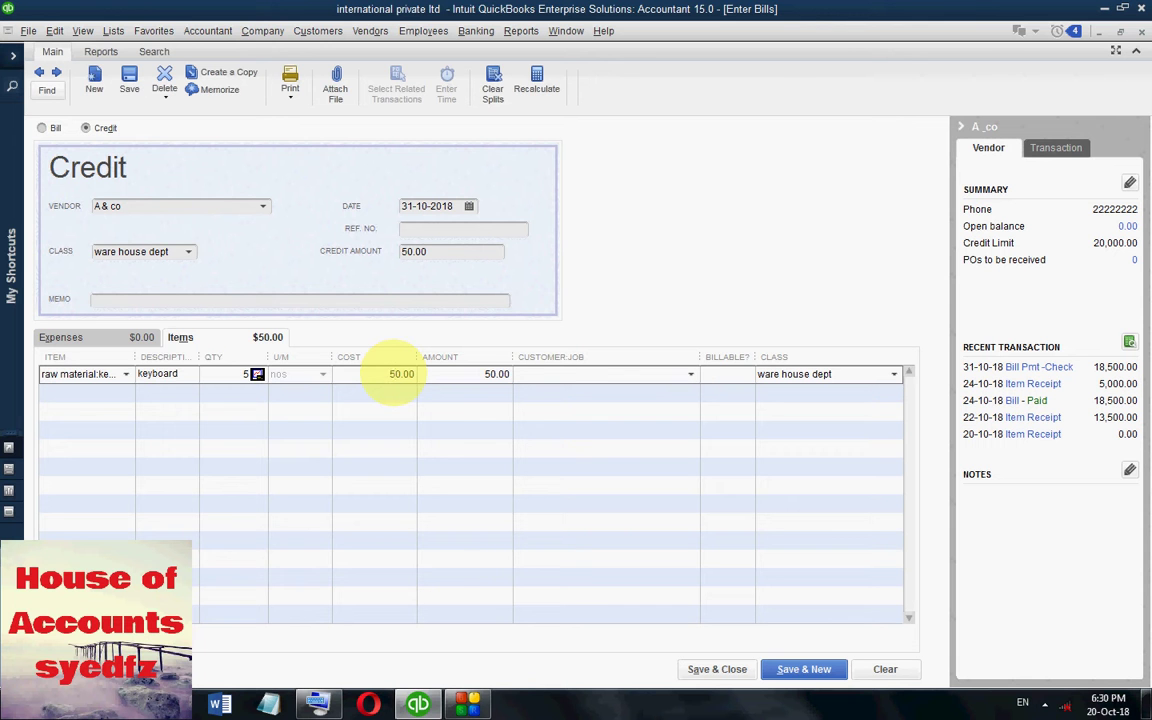
{"action": "left_click", "coordinate": [420, 410]}
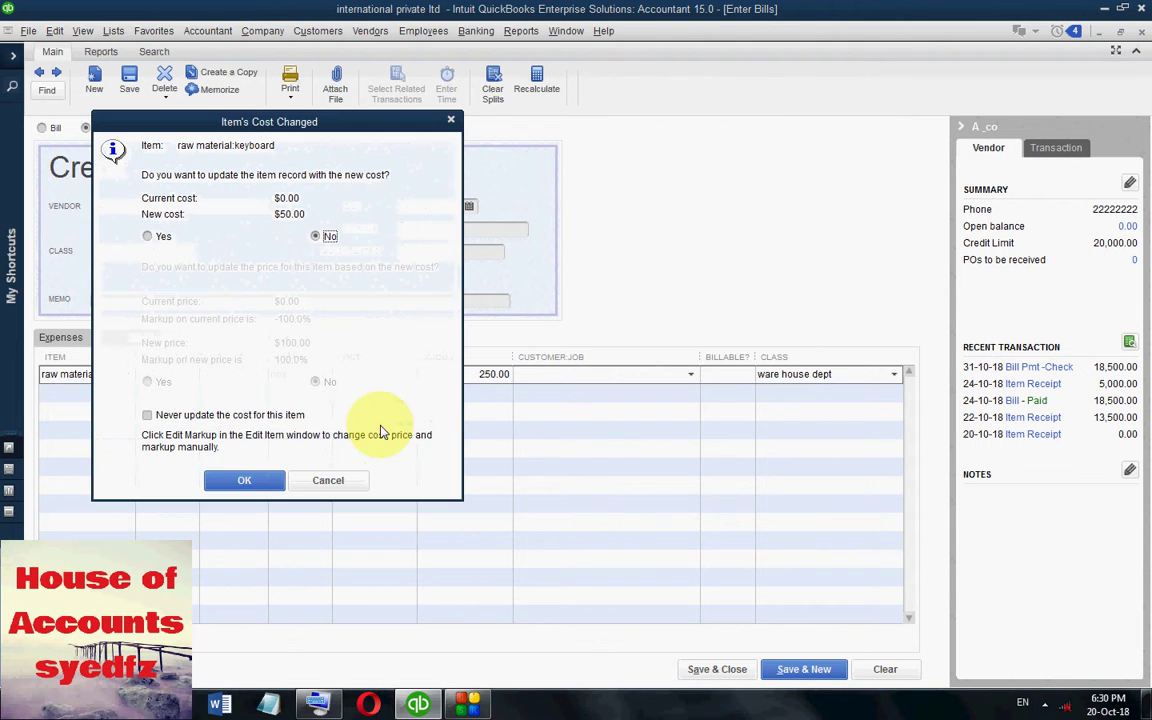
{"action": "left_click", "coordinate": [245, 481]}
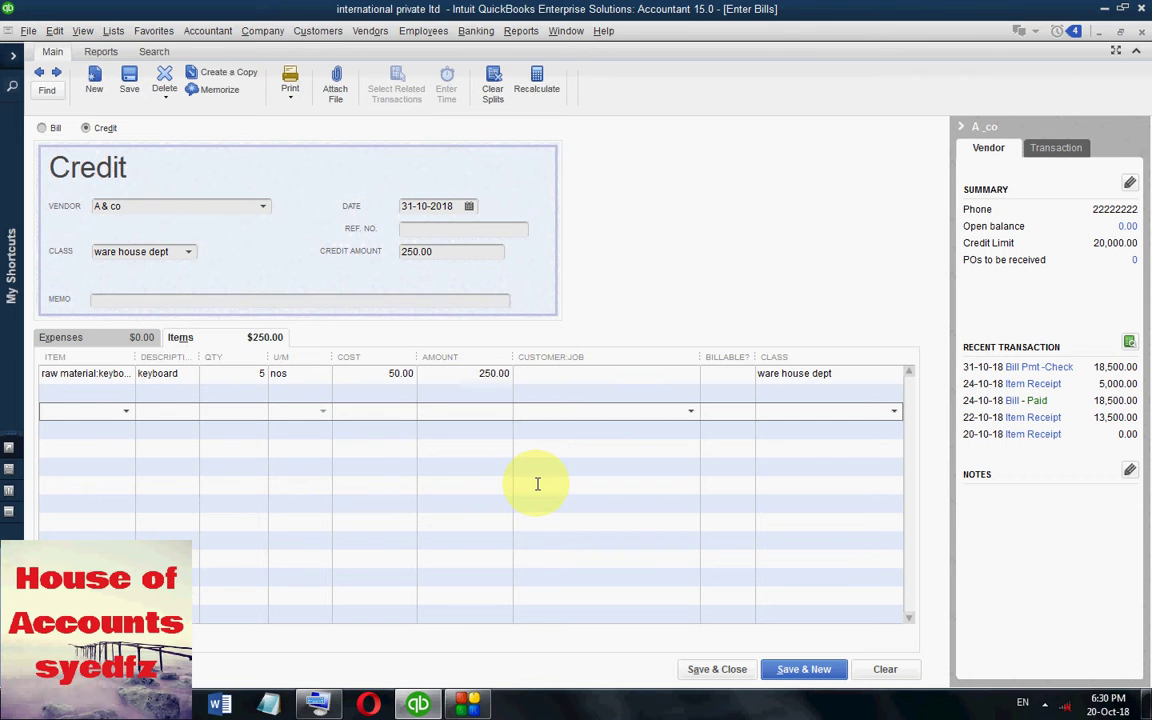
{"action": "left_click", "coordinate": [127, 398]}
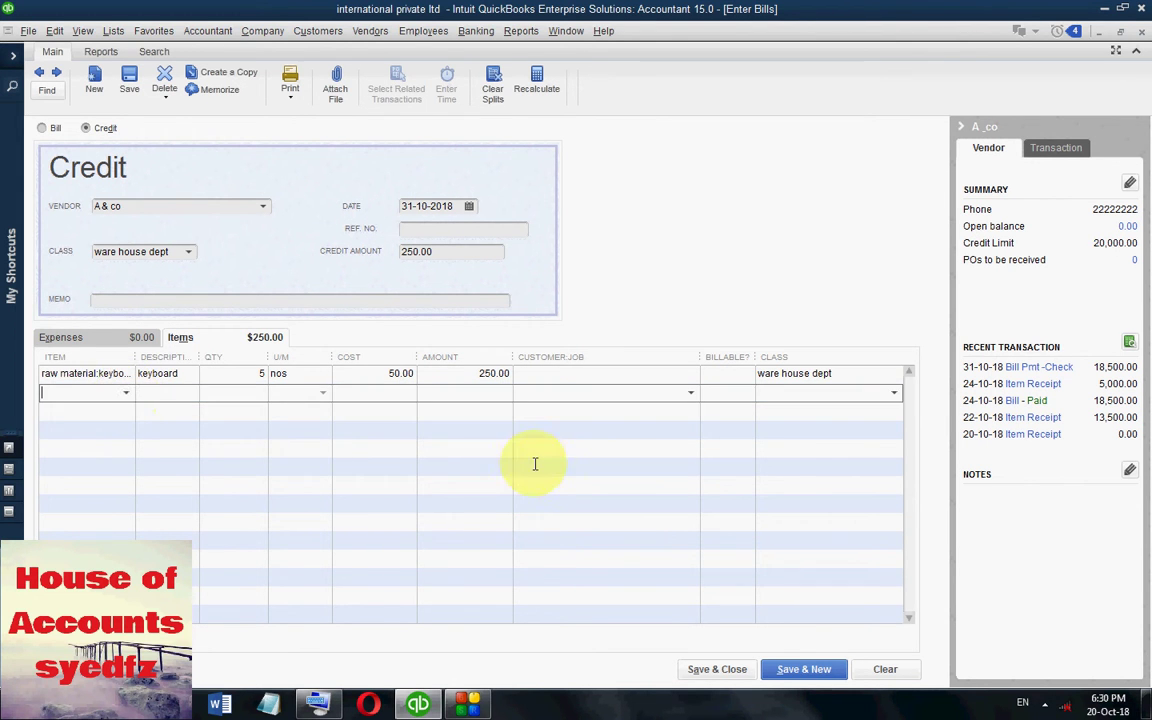
{"action": "left_click", "coordinate": [724, 670]}
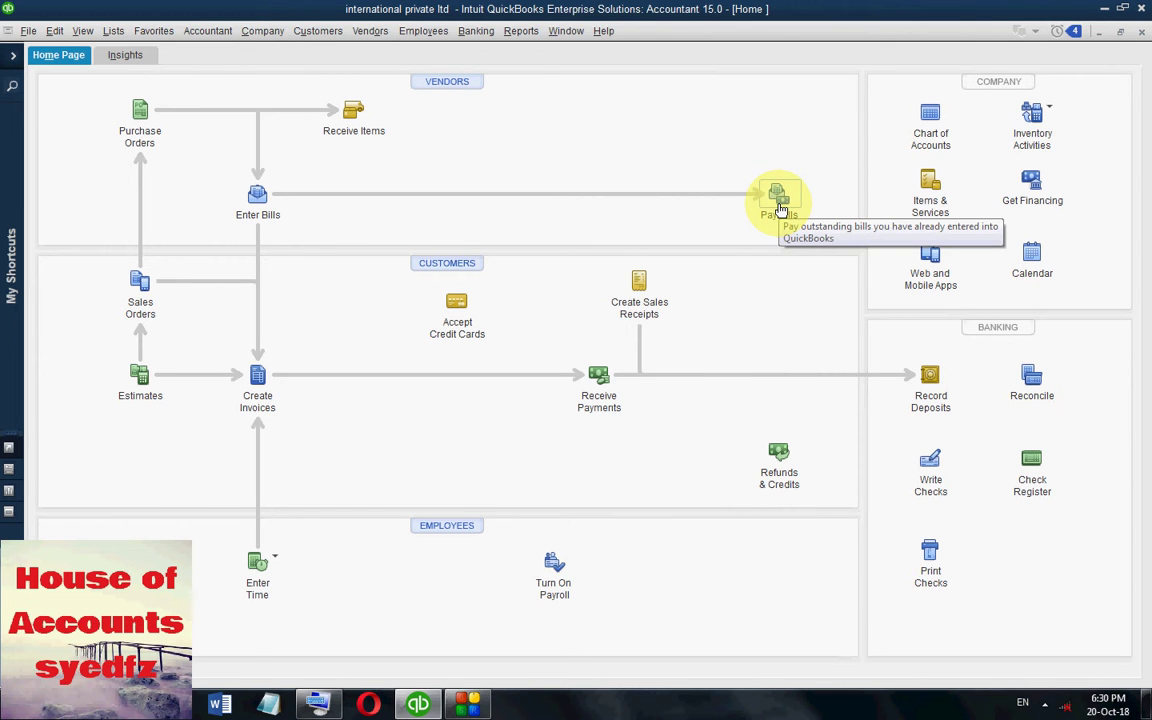
{"action": "left_click", "coordinate": [258, 198]}
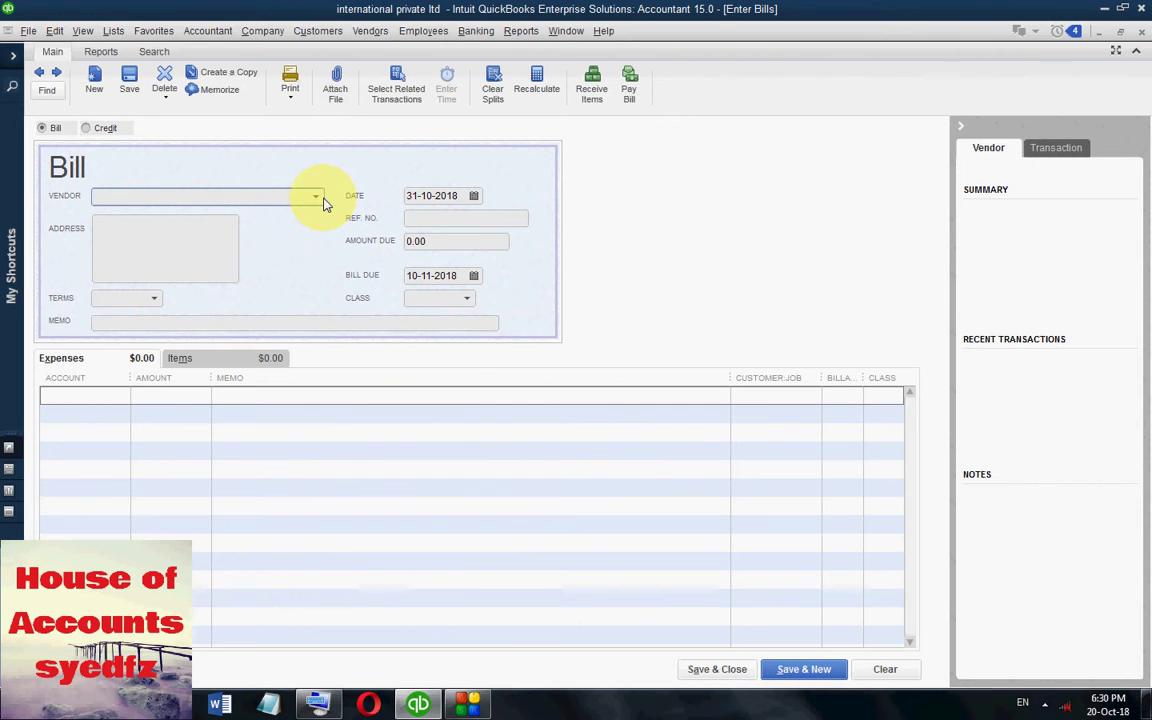
{"action": "left_click", "coordinate": [316, 197]}
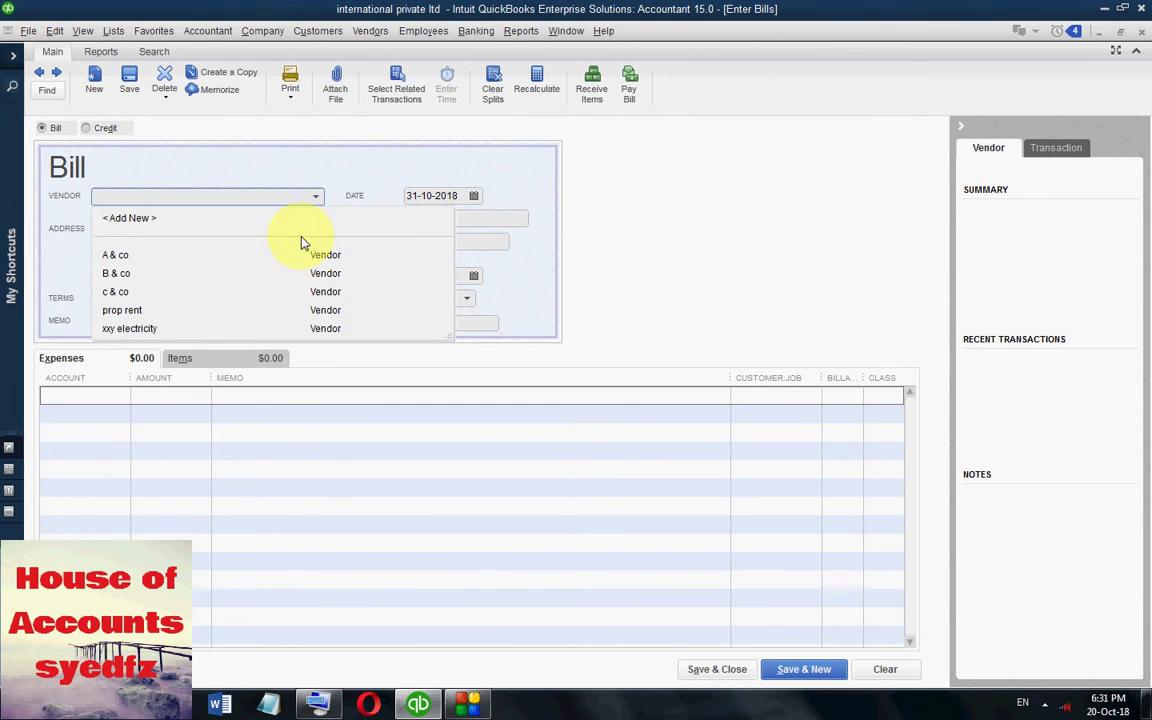
{"action": "left_click", "coordinate": [276, 254]}
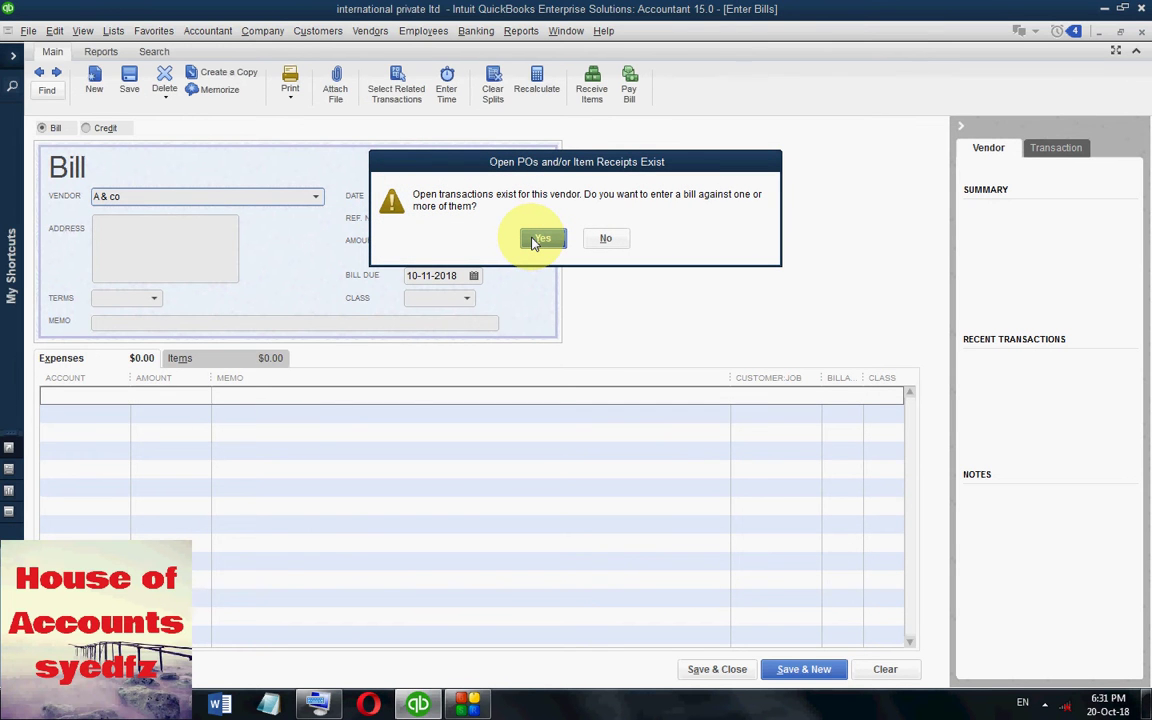
{"action": "left_click", "coordinate": [541, 239]}
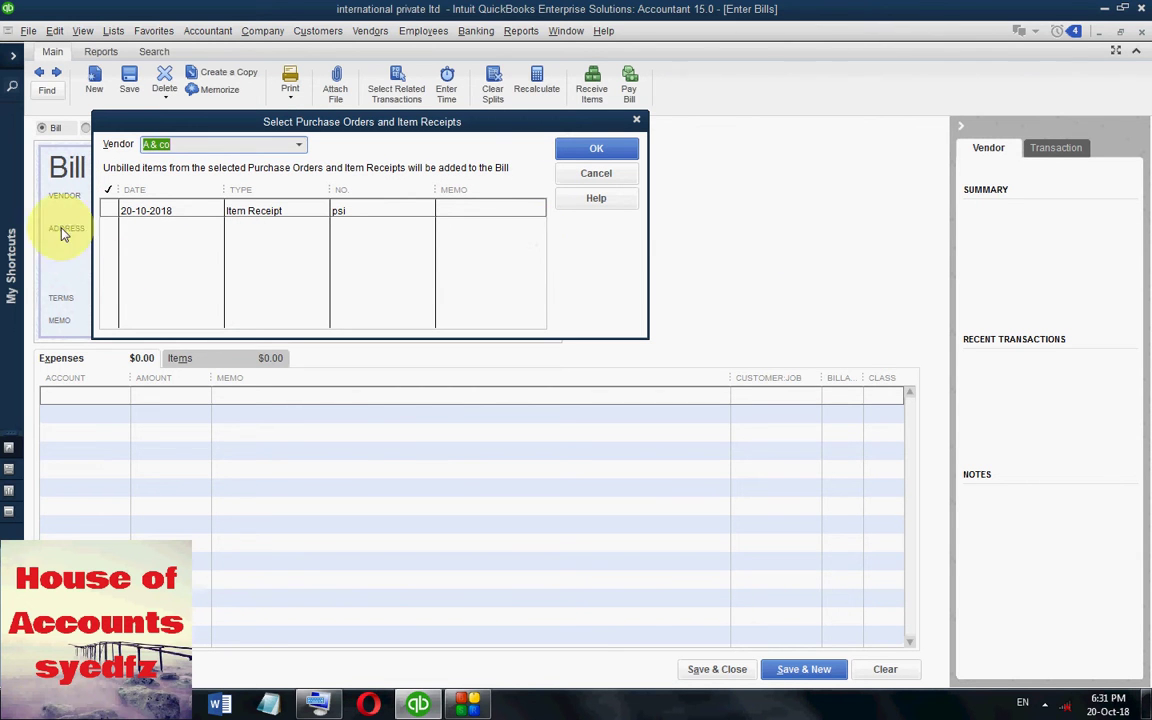
{"action": "left_click", "coordinate": [113, 210]}
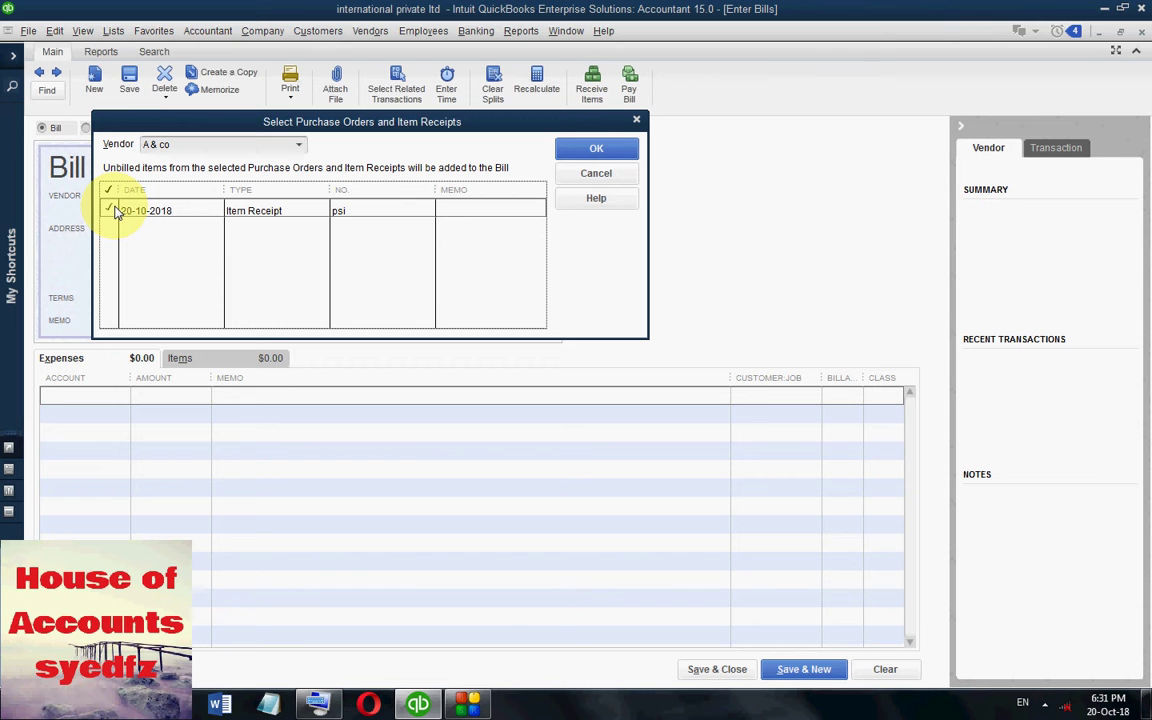
{"action": "left_click", "coordinate": [585, 175]}
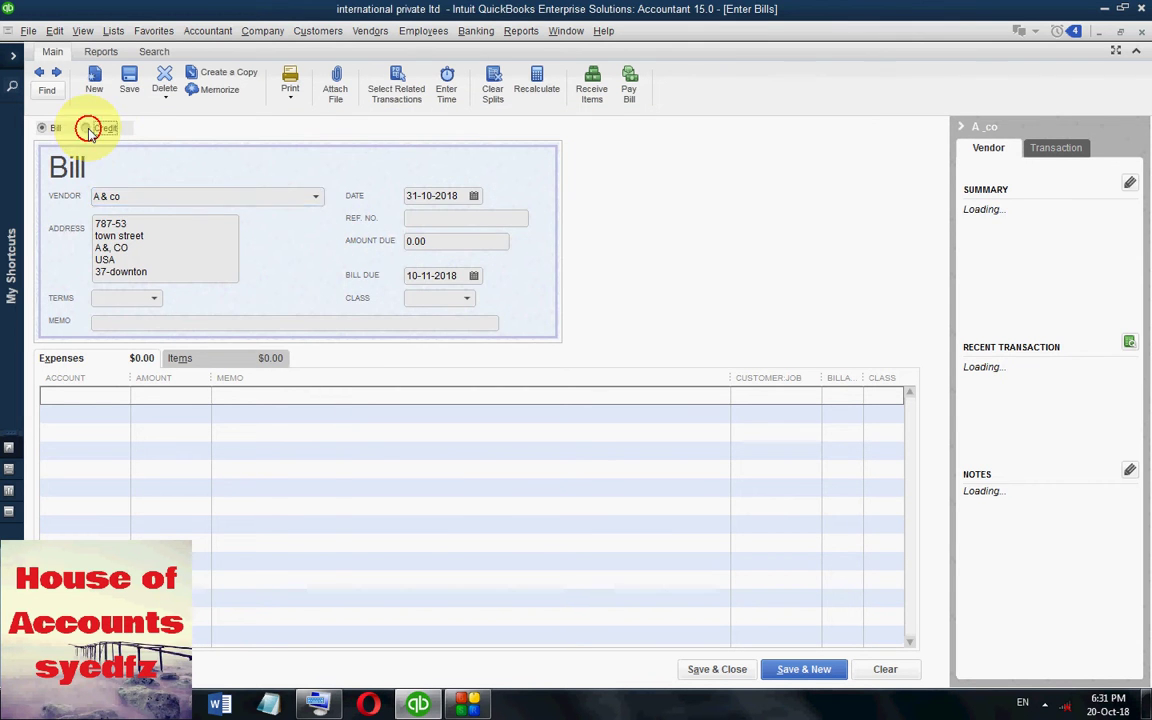
{"action": "left_click", "coordinate": [86, 128]}
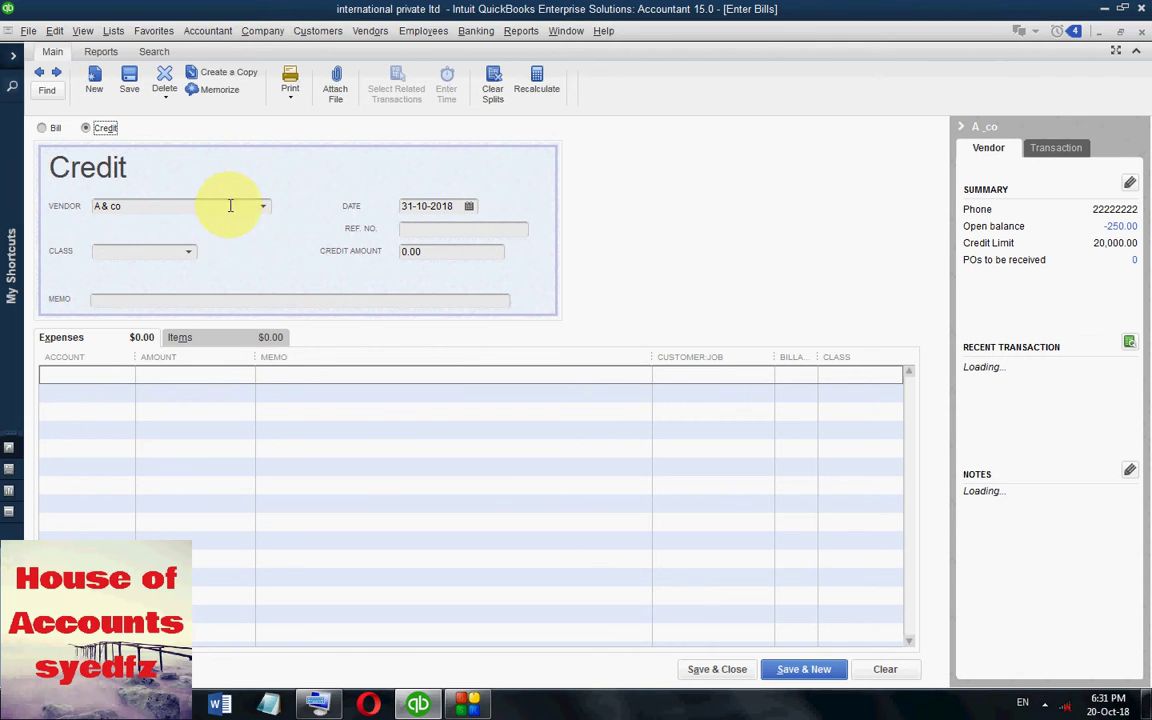
{"action": "left_click", "coordinate": [1133, 48]}
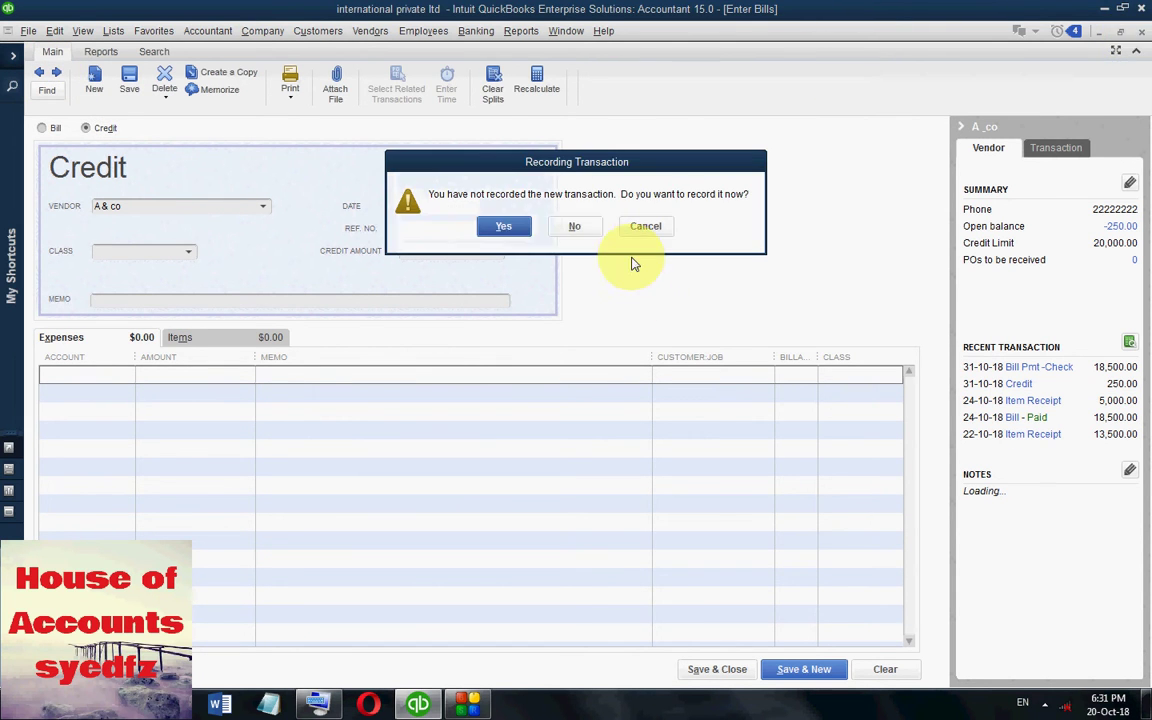
{"action": "left_click", "coordinate": [572, 227]}
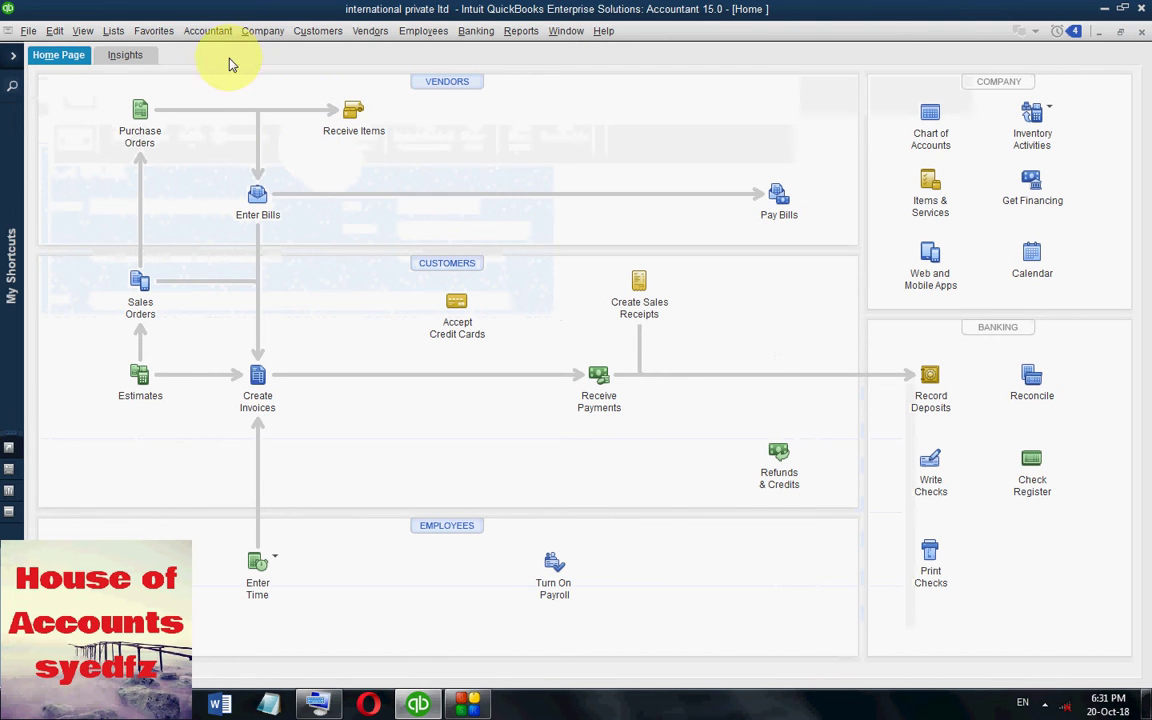
- Start a new vendor credit and choose A & co as its vendor
{"action": "left_click", "coordinate": [252, 193]}
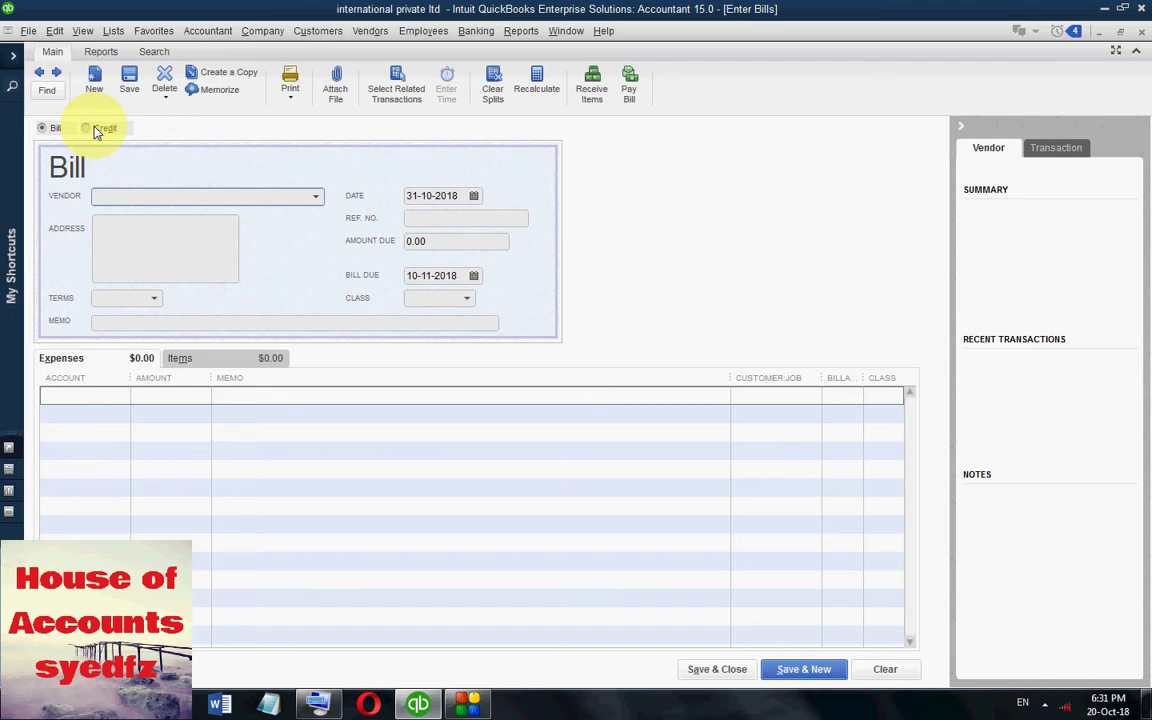
{"action": "left_click", "coordinate": [95, 131]}
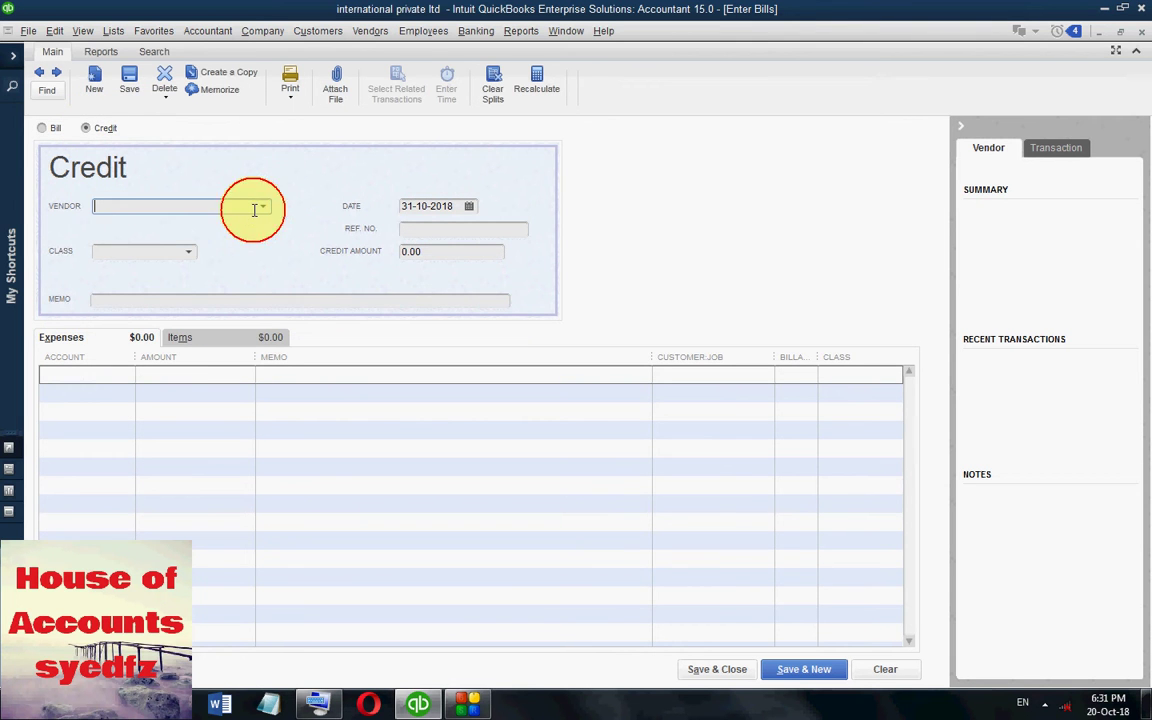
{"action": "left_click", "coordinate": [263, 207]}
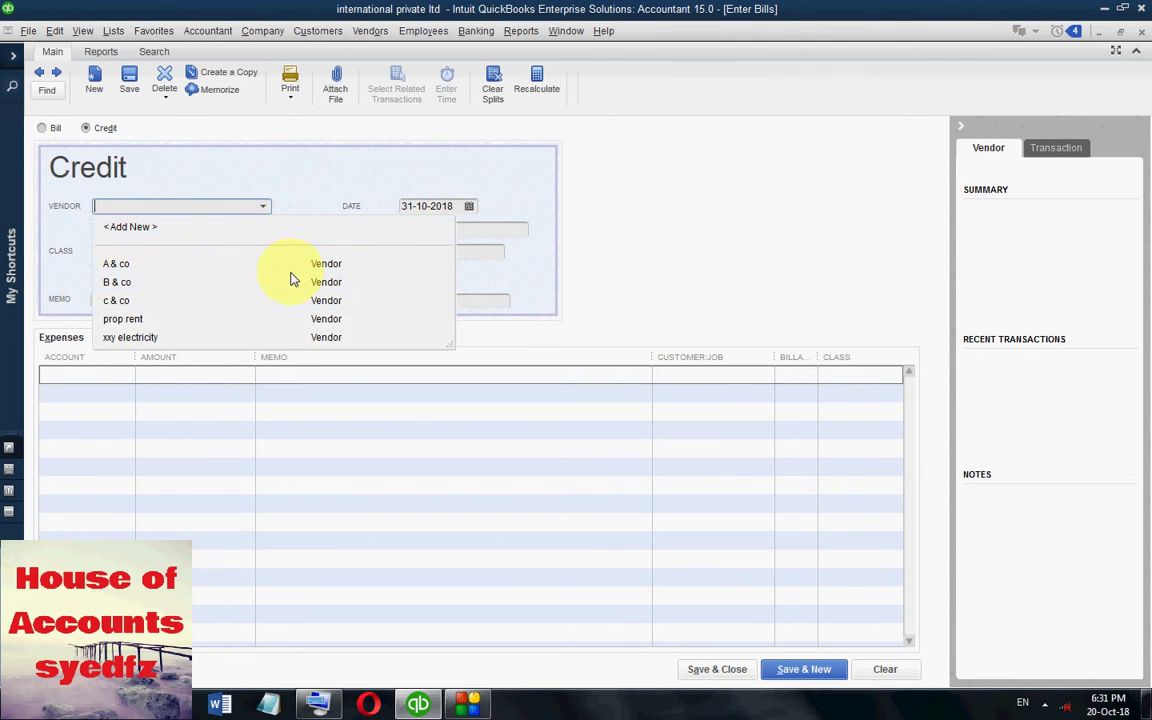
{"action": "left_click", "coordinate": [303, 263]}
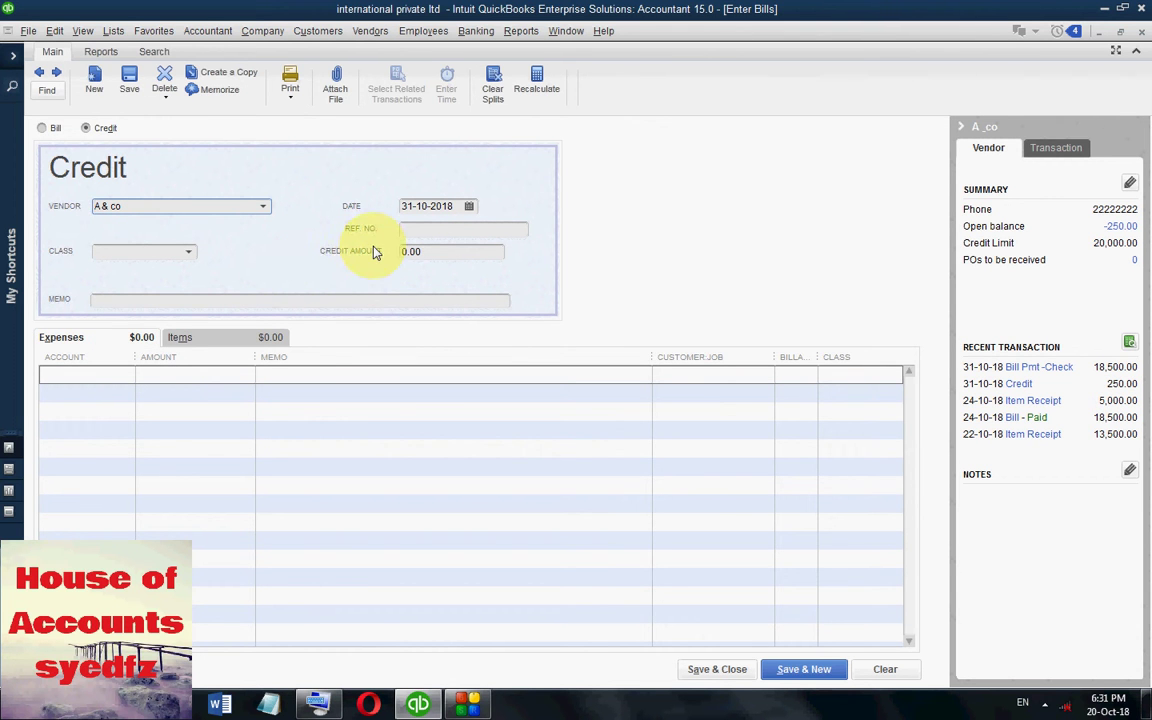
- Set the date of the new A & co vendor credit to 02-11-2018
{"action": "left_click", "coordinate": [468, 206]}
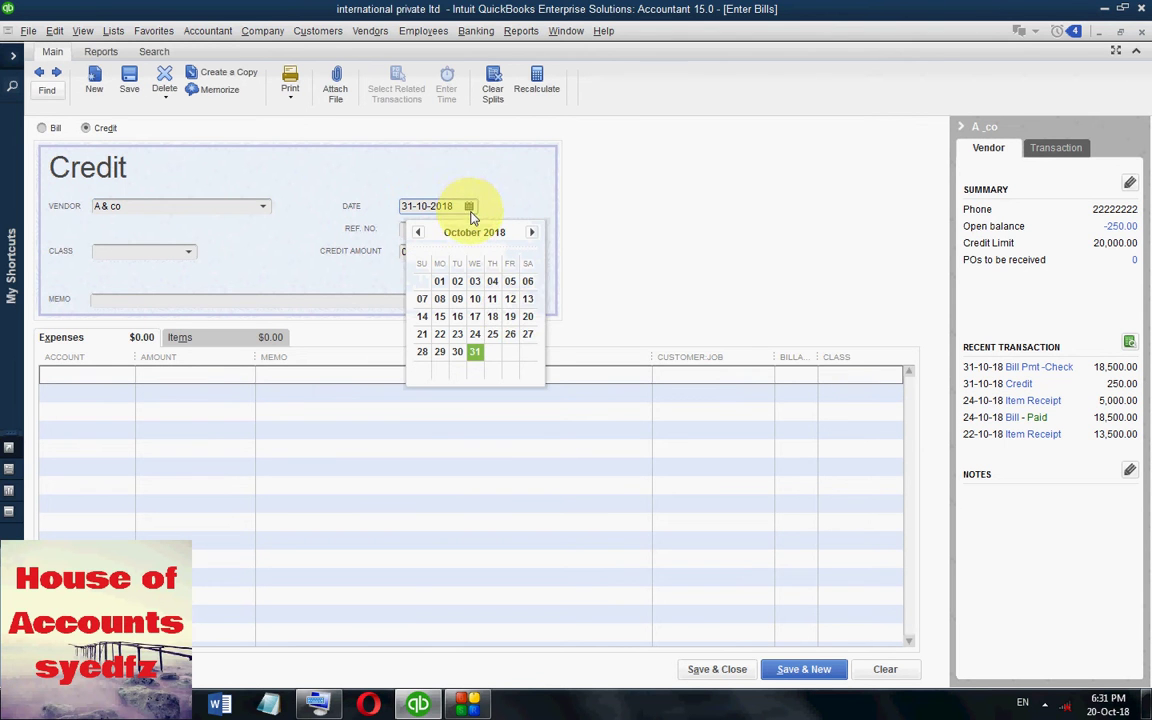
{"action": "left_click", "coordinate": [532, 232]}
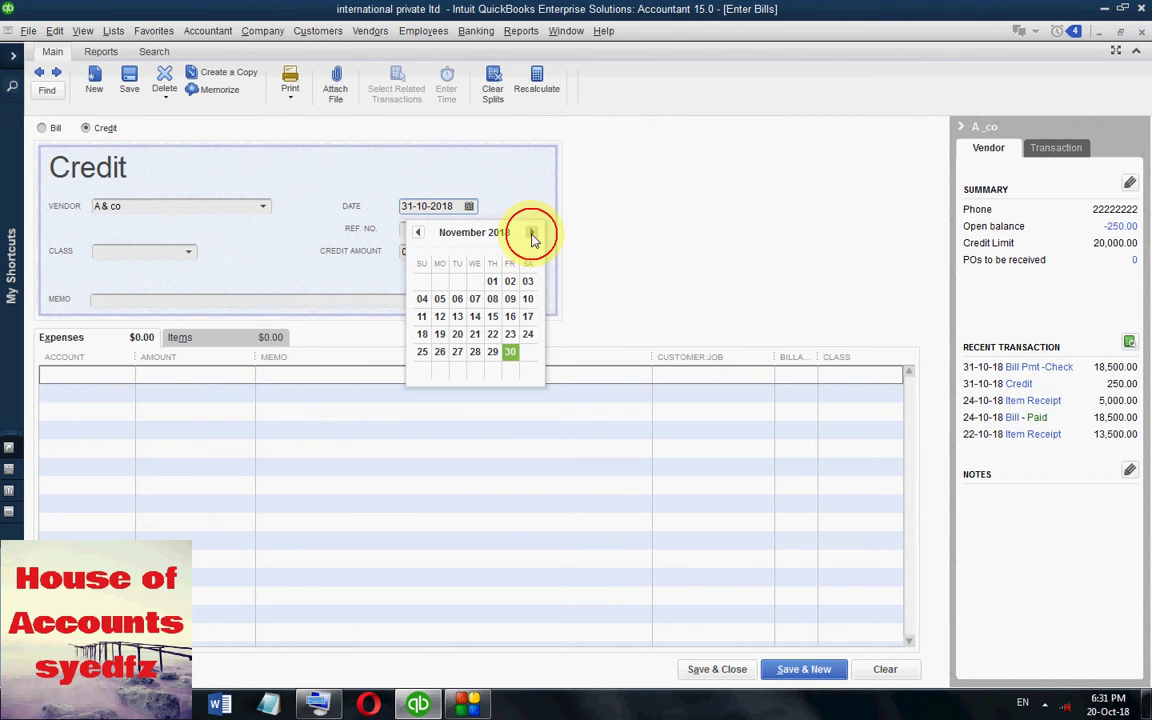
{"action": "left_click", "coordinate": [510, 282]}
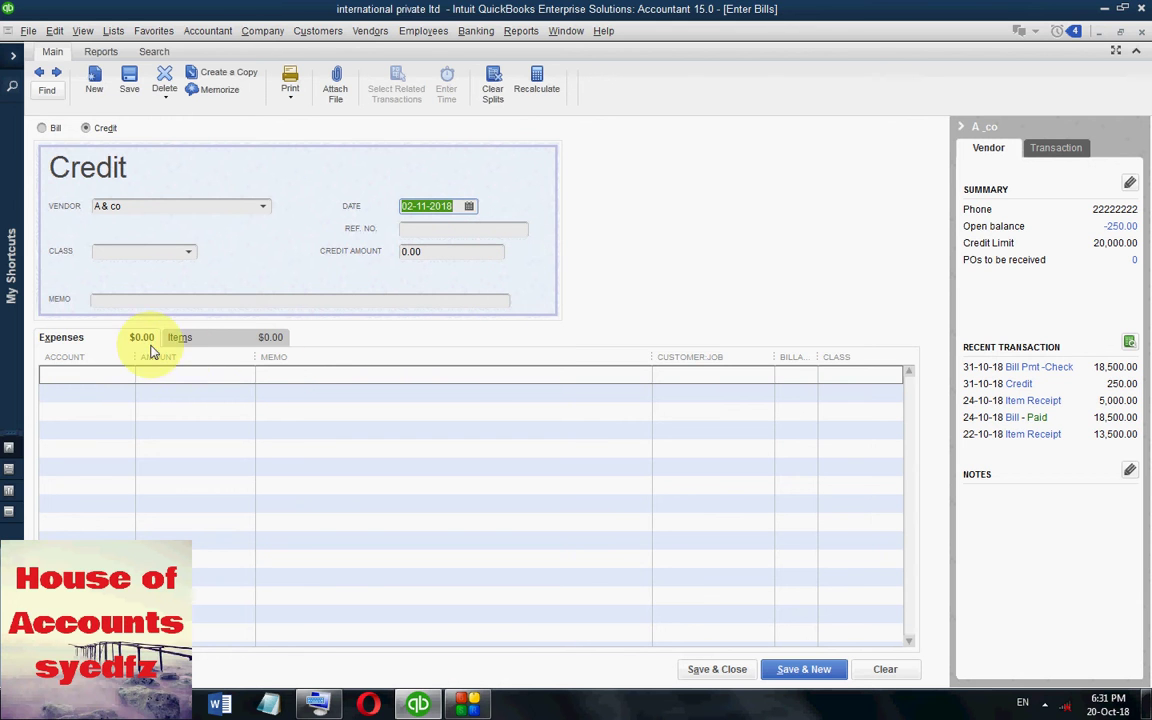
- Add the raw material item motherboard to the credit's item lines with a quantity of 2
{"action": "left_click", "coordinate": [202, 338]}
{"action": "left_click", "coordinate": [127, 376]}
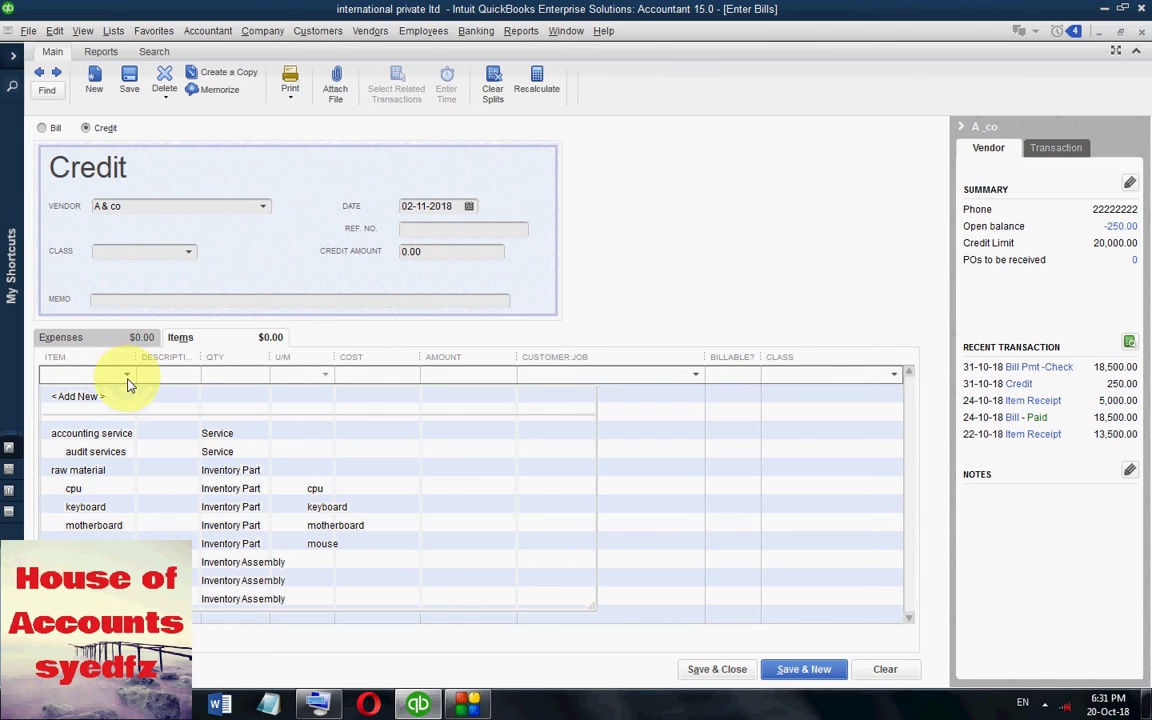
{"action": "left_click", "coordinate": [218, 529]}
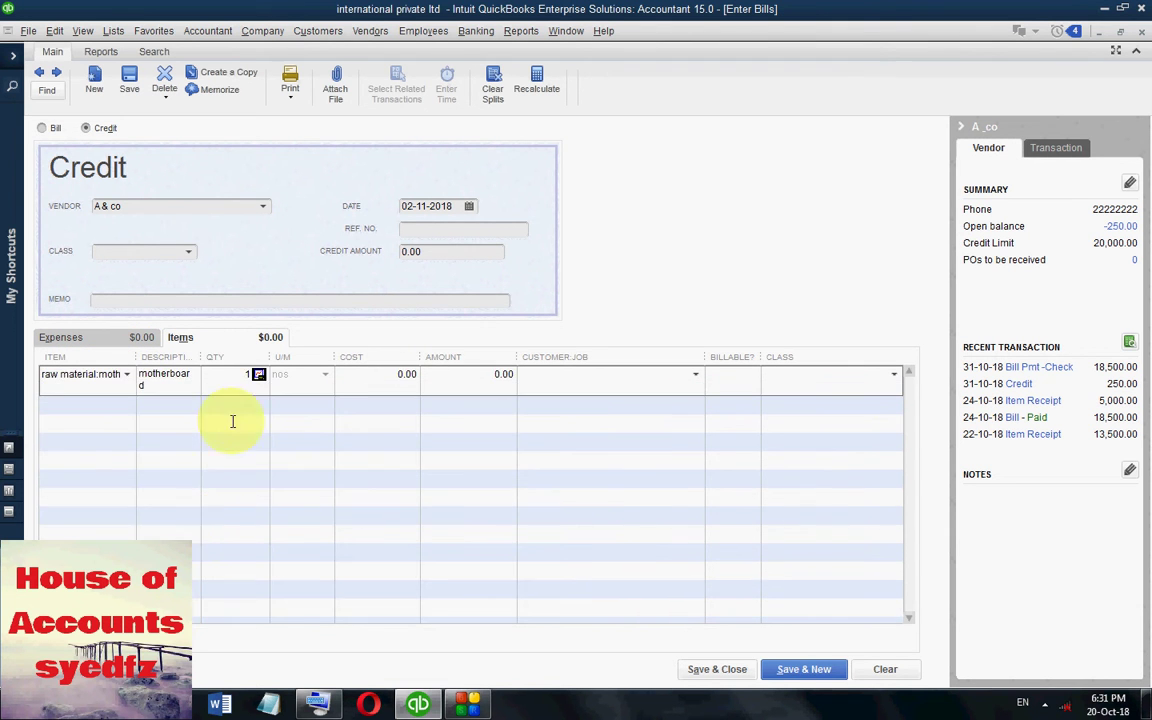
{"action": "left_click", "coordinate": [249, 375]}
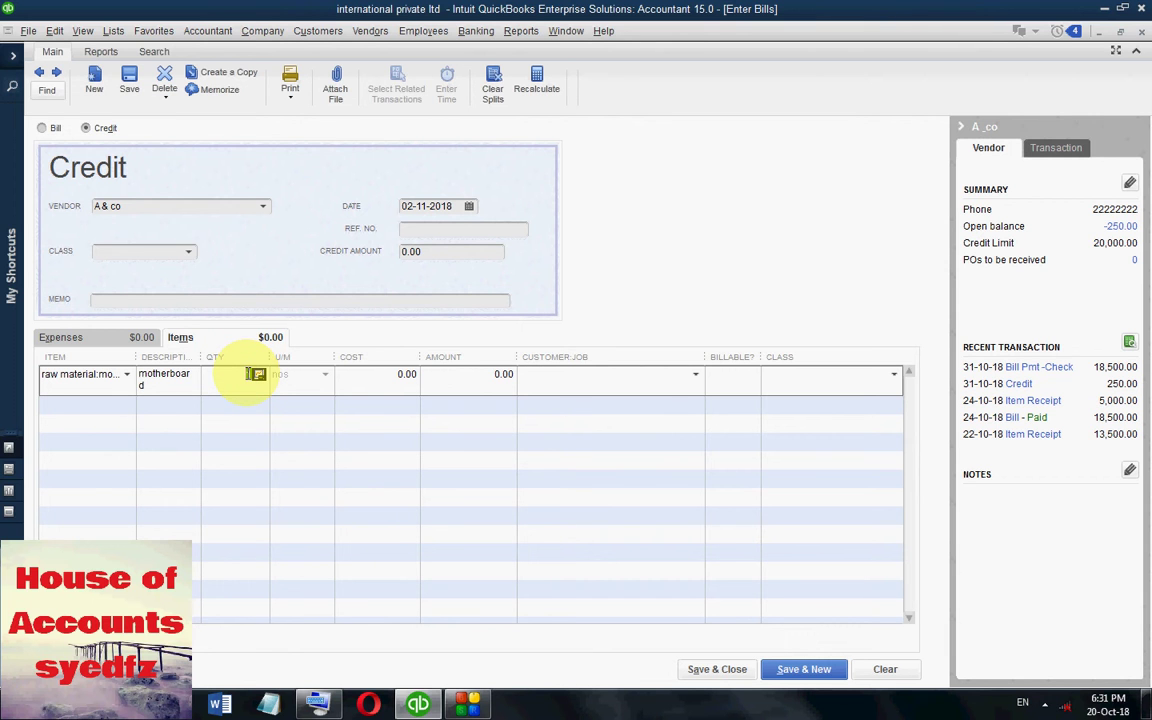
{"action": "type", "text": "2"}
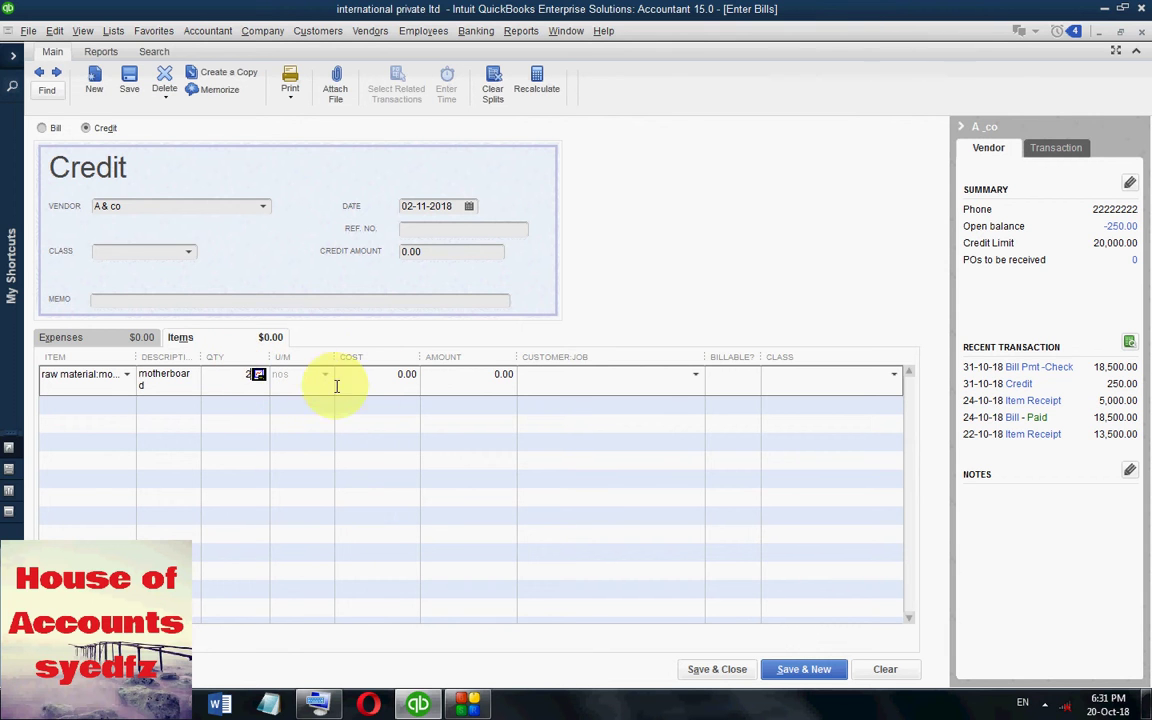
- Set the motherboard line's unit cost to 200.00 without updating the item record, and save and close the credit without assigning a class
{"action": "left_click", "coordinate": [393, 376]}
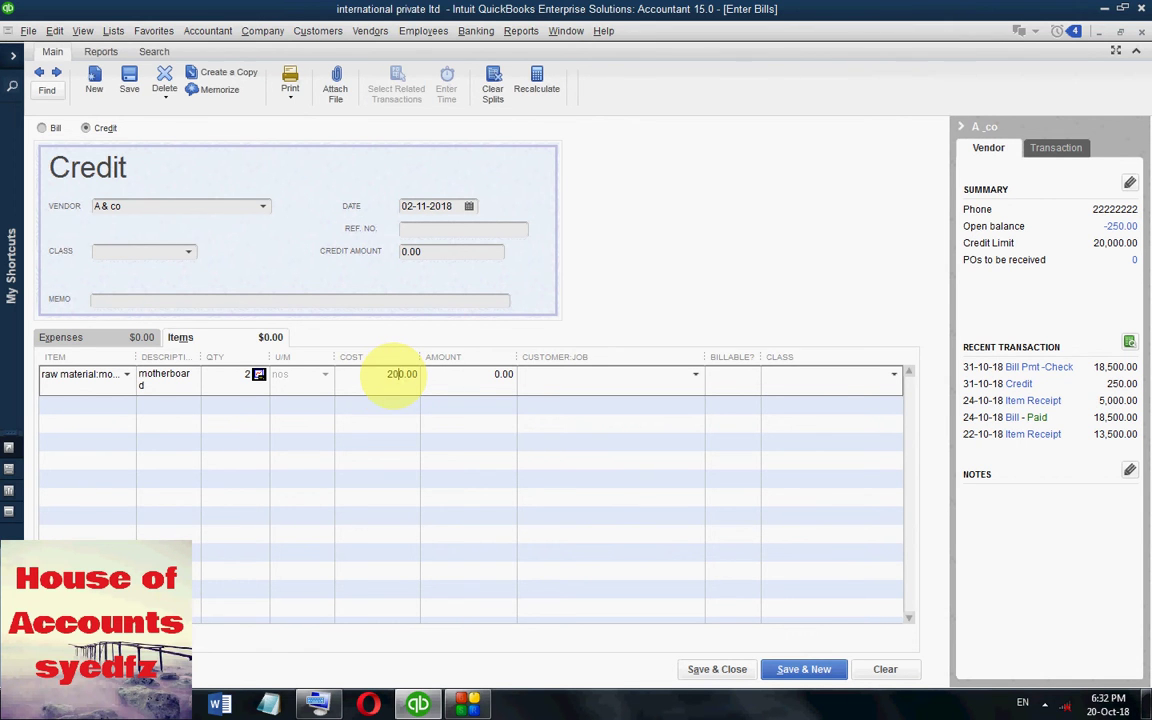
{"action": "type", "text": "20"}
{"action": "left_click", "coordinate": [734, 586]}
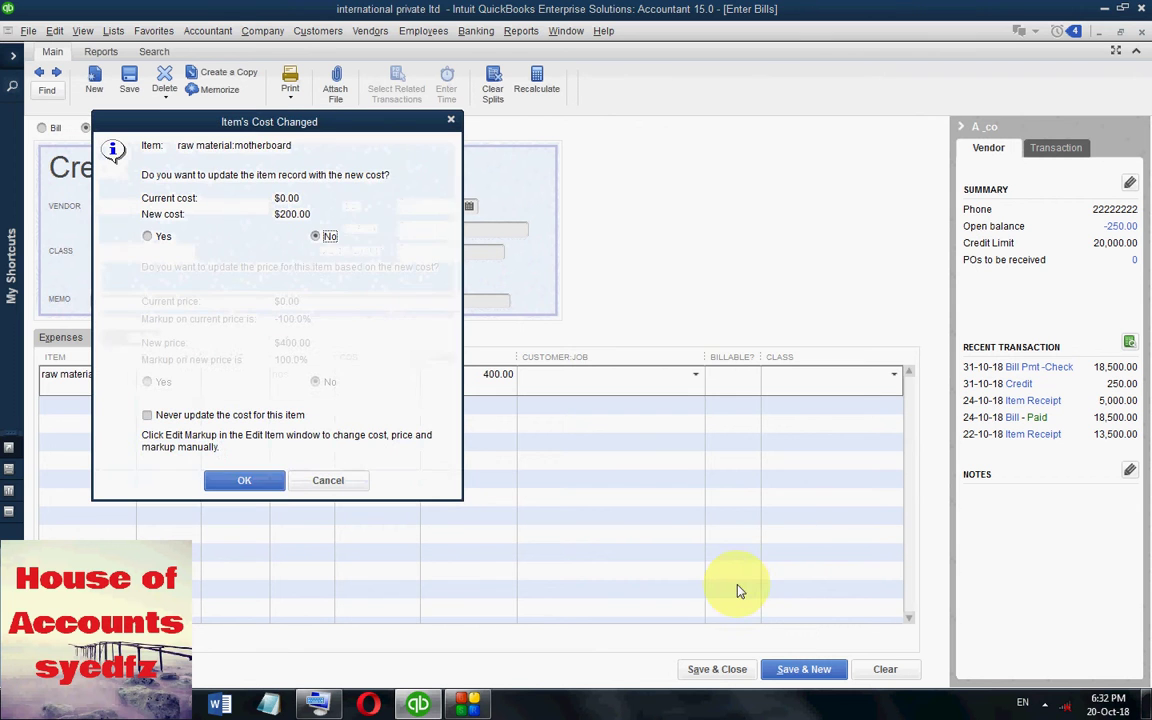
{"action": "left_click", "coordinate": [230, 481]}
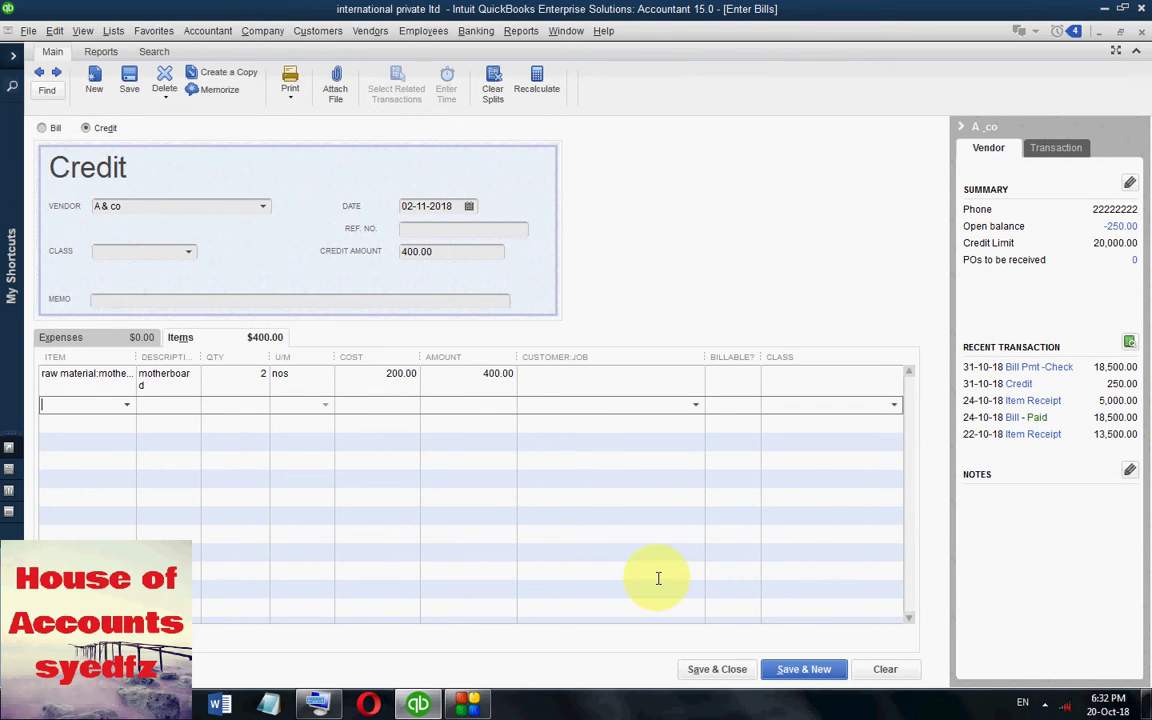
{"action": "left_click", "coordinate": [717, 670]}
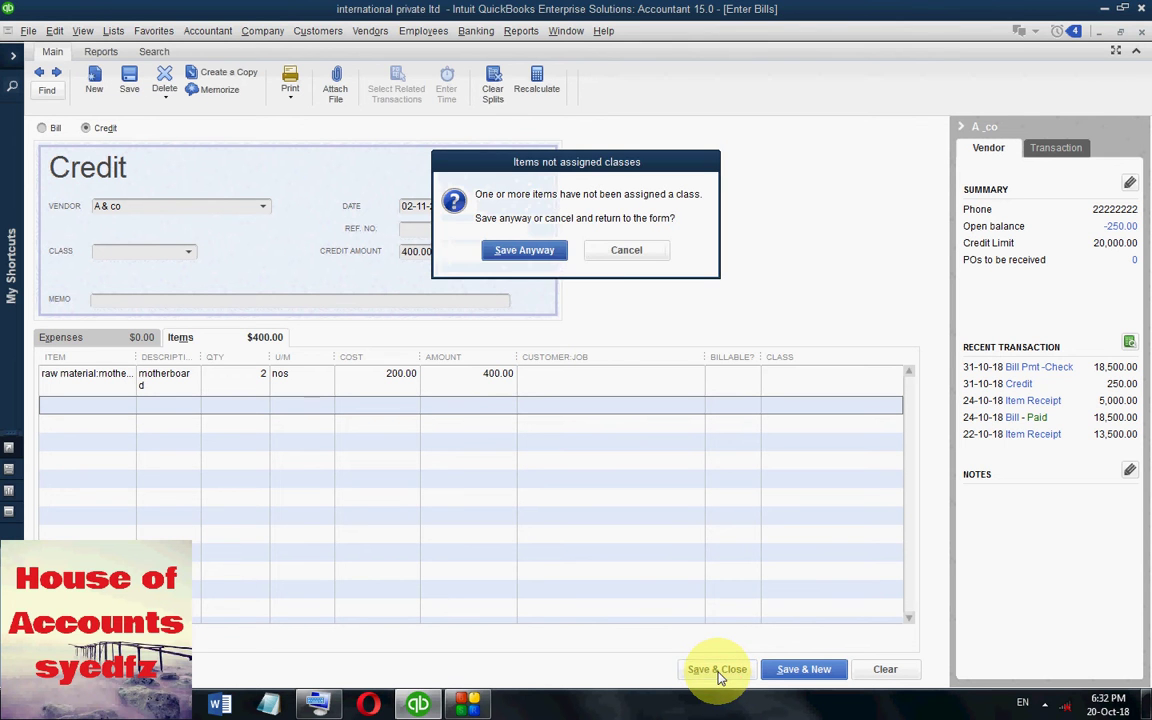
{"action": "left_click", "coordinate": [524, 250]}
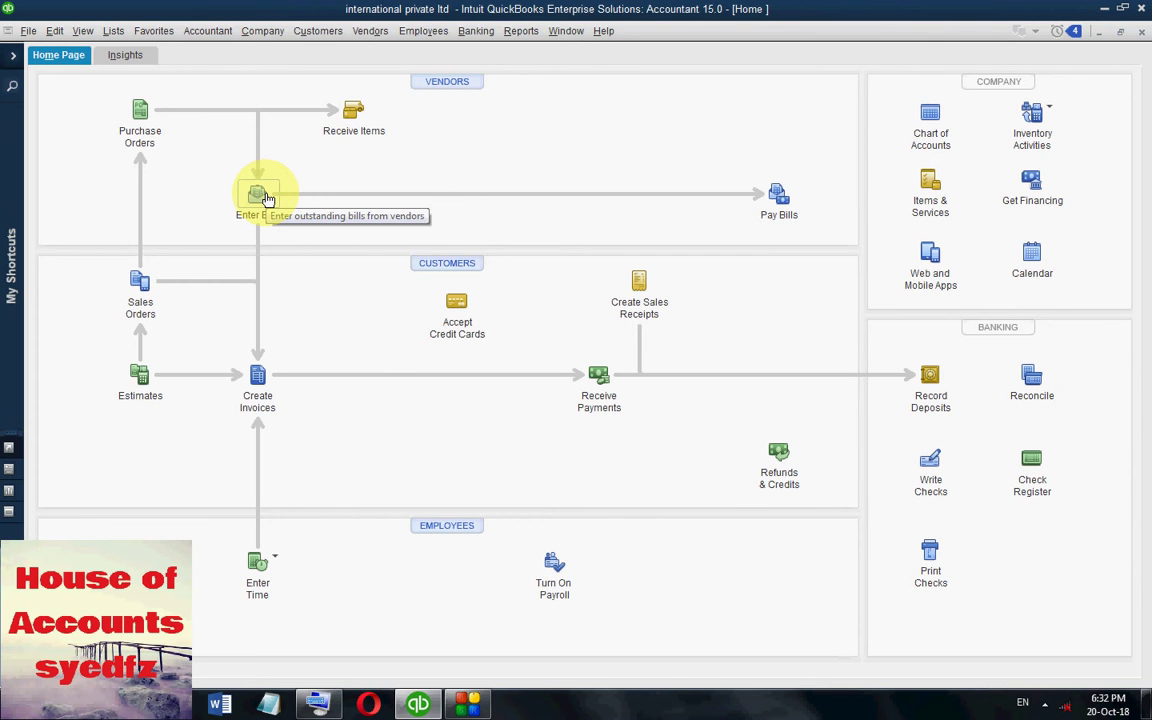
- Open the Inventory Valuation Summary report
{"action": "left_click", "coordinate": [519, 32]}
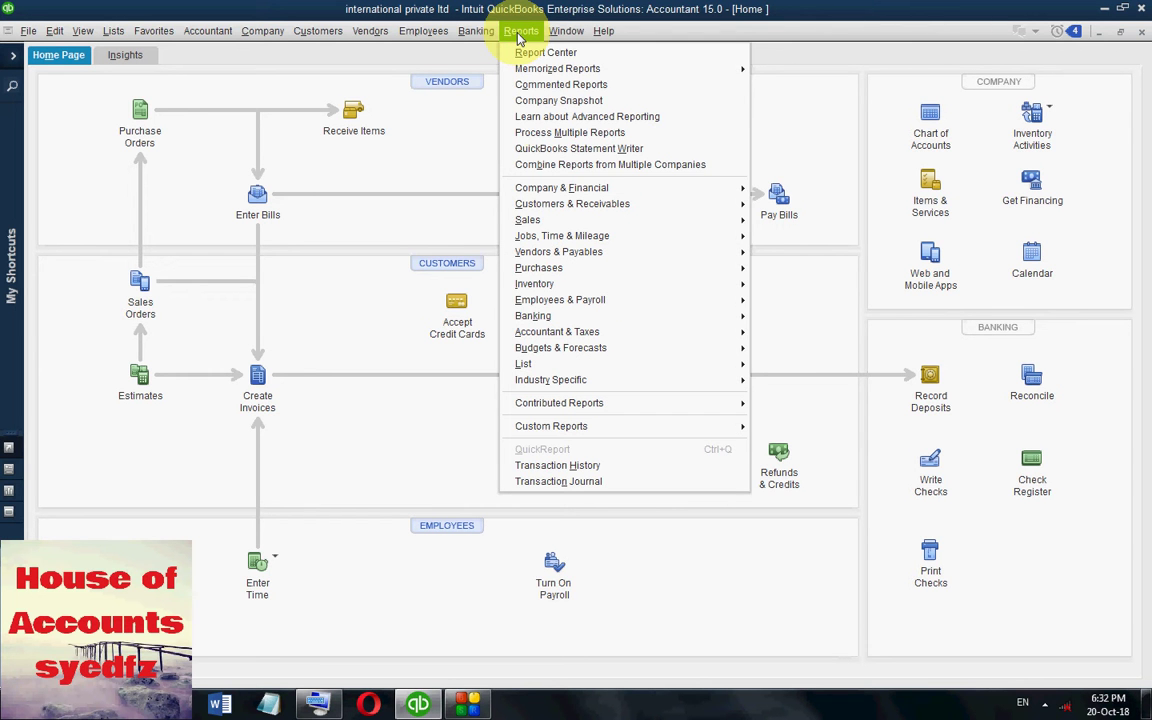
{"action": "mouse_move", "coordinate": [622, 290]}
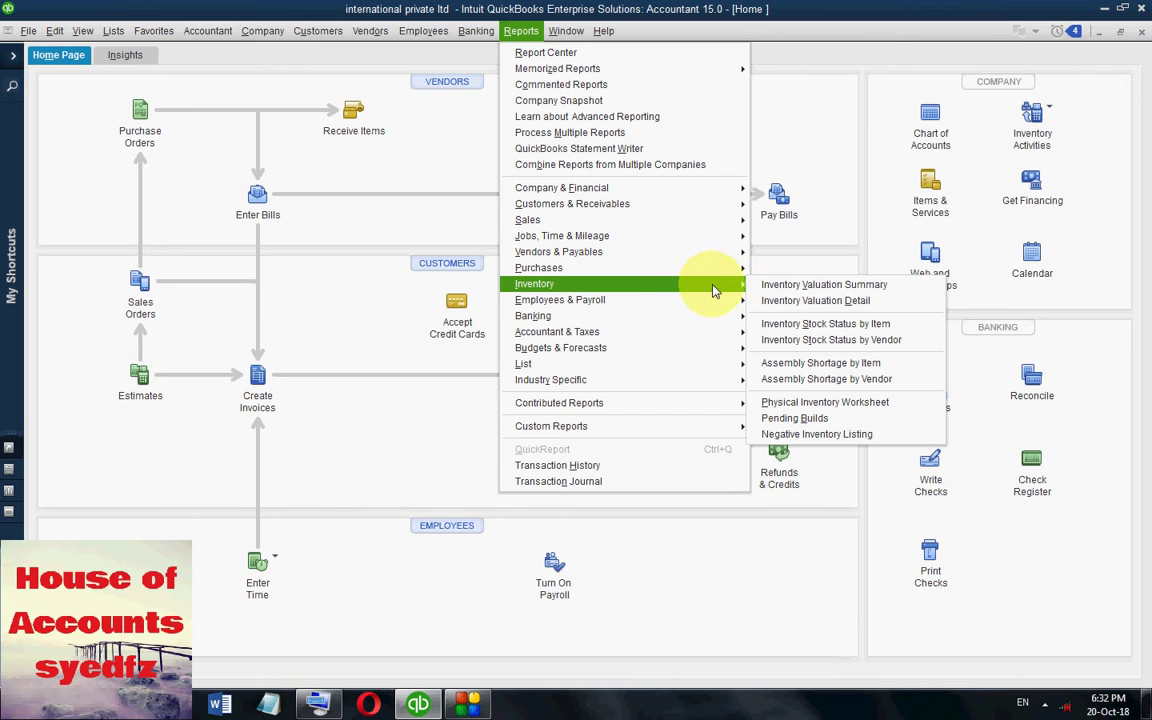
{"action": "left_click", "coordinate": [780, 288]}
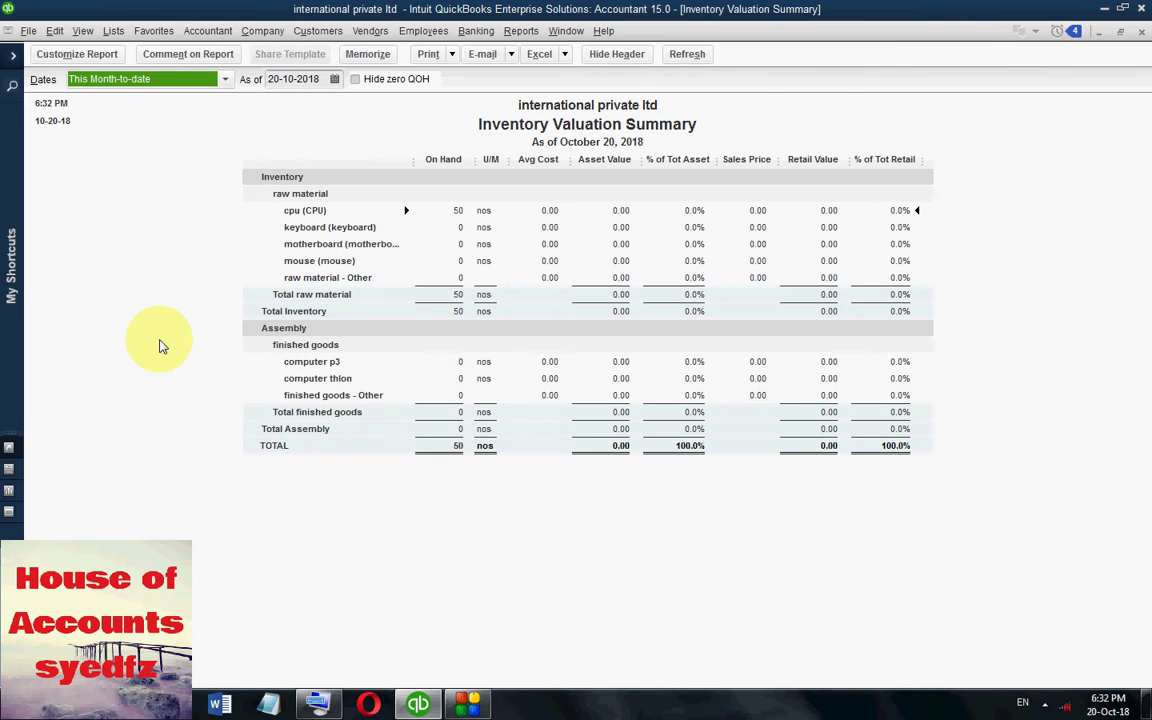
{"action": "left_click", "coordinate": [143, 305]}
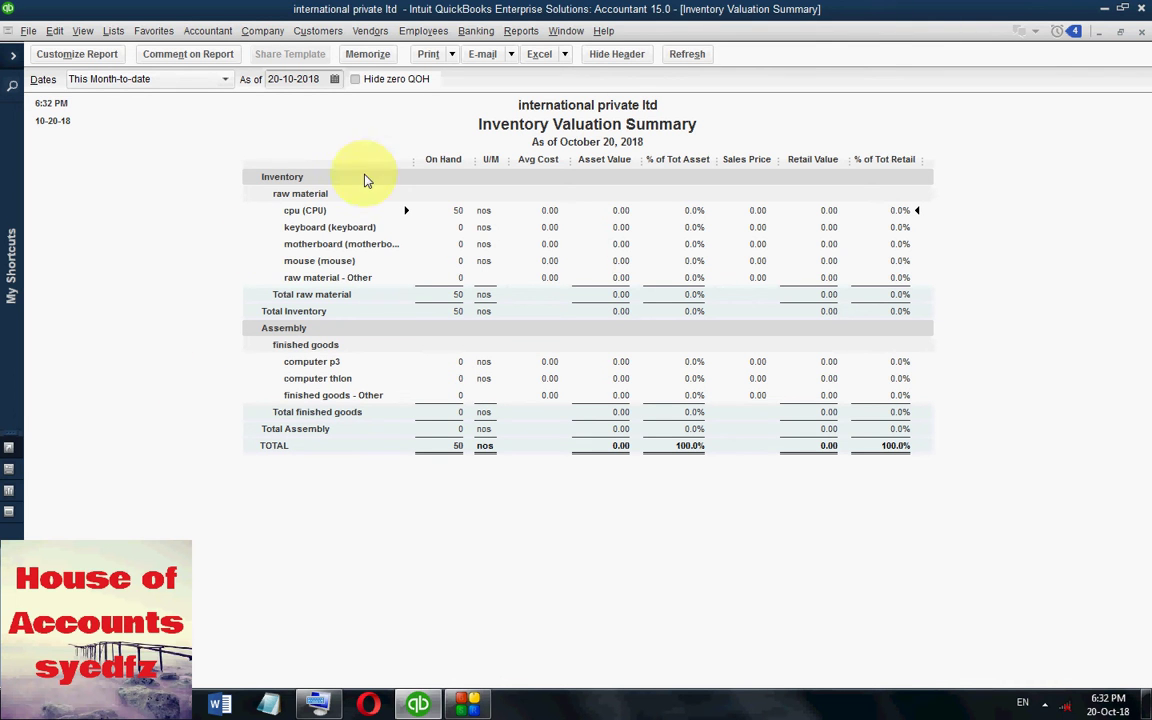
- Set the Inventory Valuation Summary's as-of date to 20-12-2018 to examine the stock on hand after the returns
{"action": "left_click", "coordinate": [335, 79]}
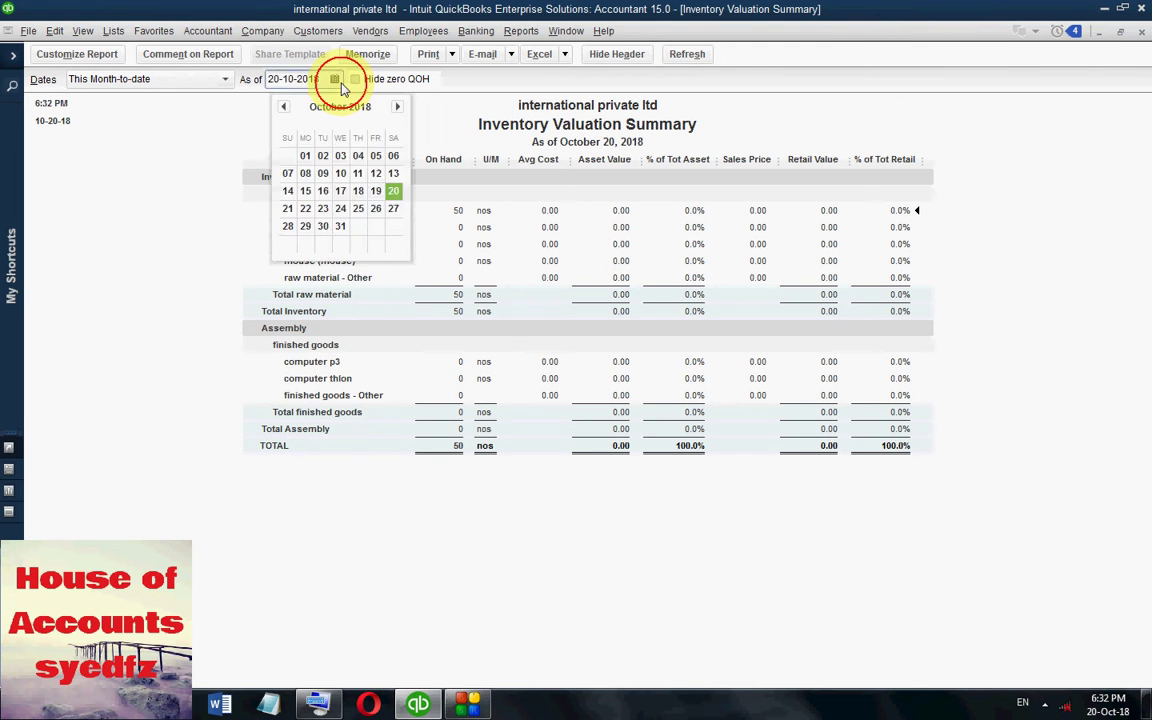
{"action": "left_click", "coordinate": [399, 107]}
{"action": "left_click", "coordinate": [399, 107]}
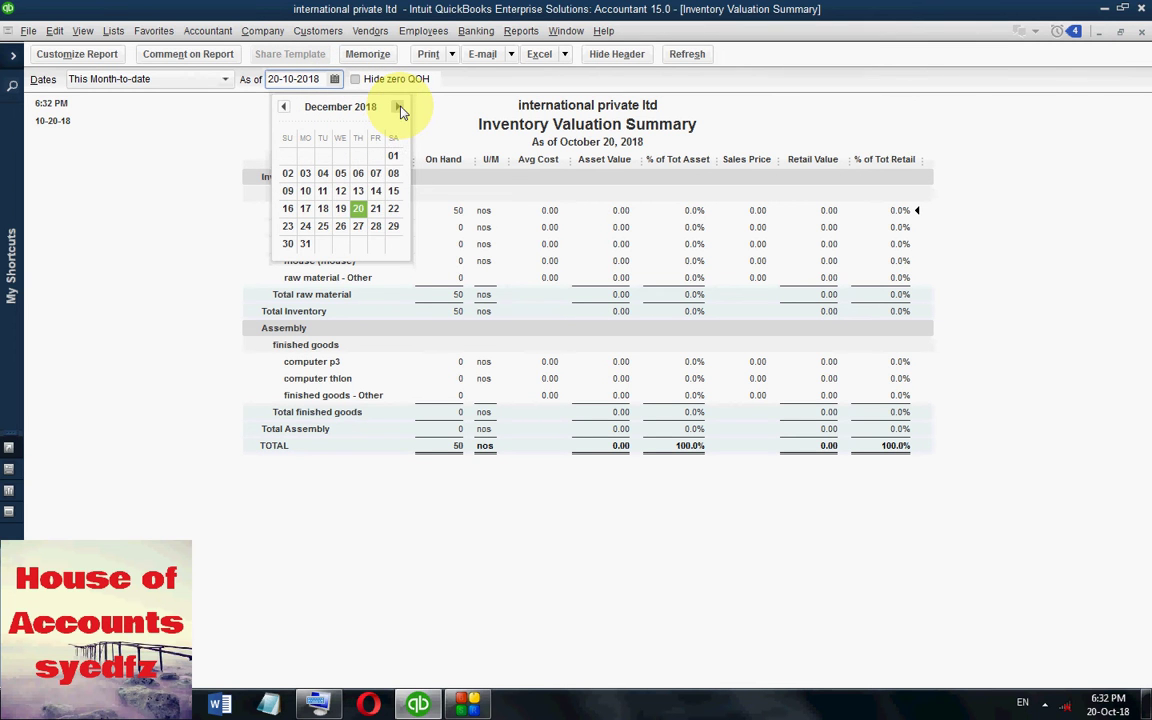
{"action": "left_click", "coordinate": [359, 209]}
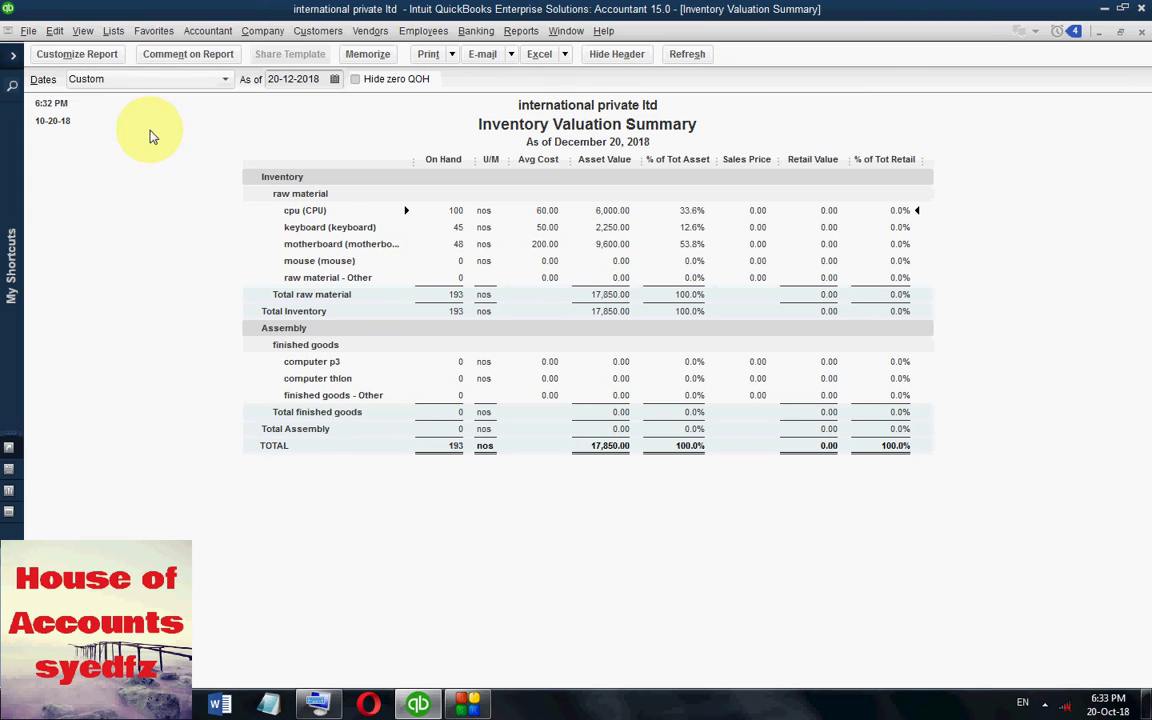
{"action": "left_click", "coordinate": [225, 80]}
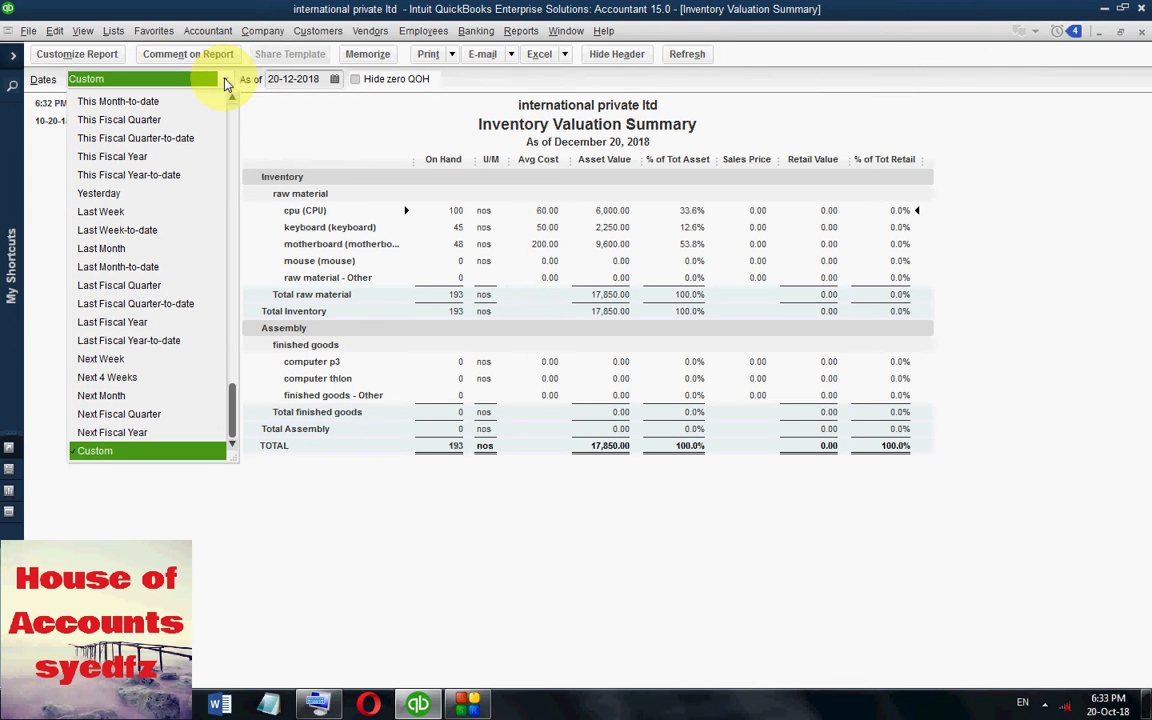
{"action": "left_click", "coordinate": [226, 82]}
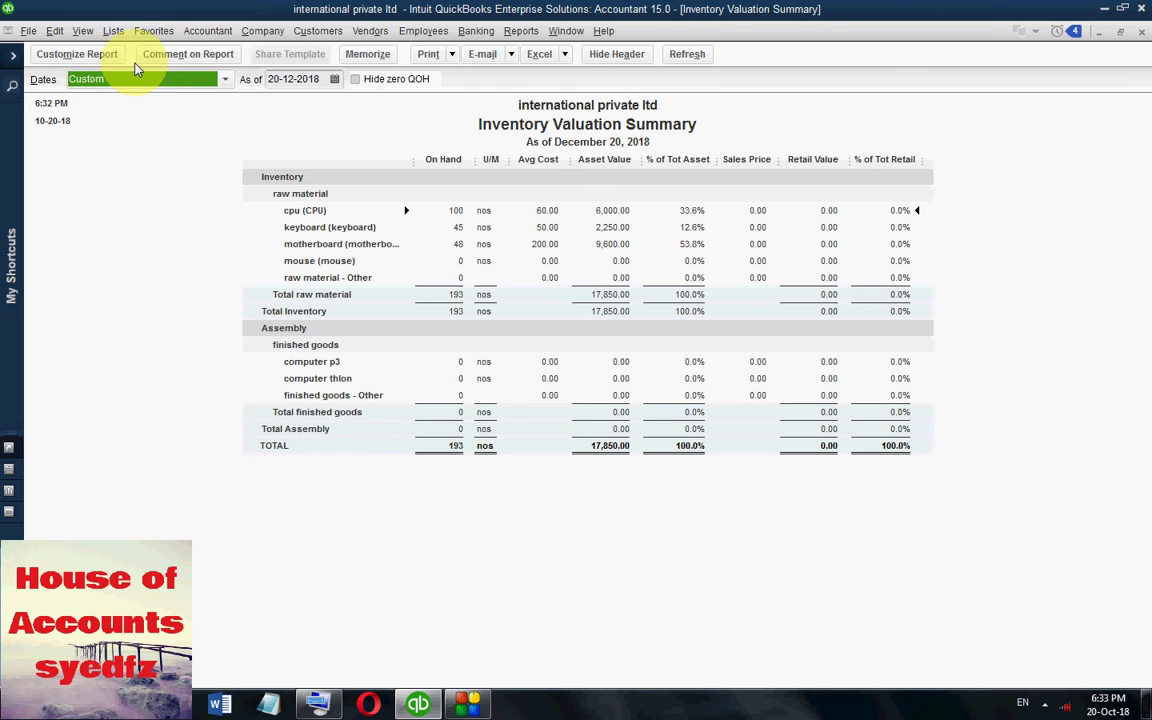